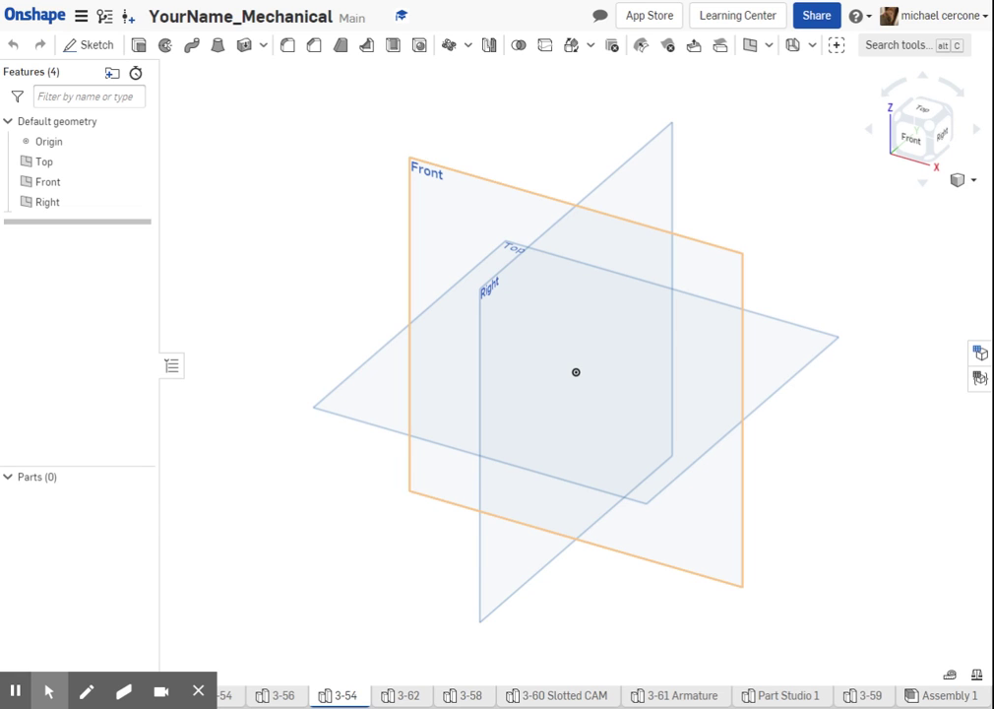
Start a sketch on the Front plane, hide the Top, Front and Right planes, and turn on the display of constraints.
click(495, 223)
click(91, 45)
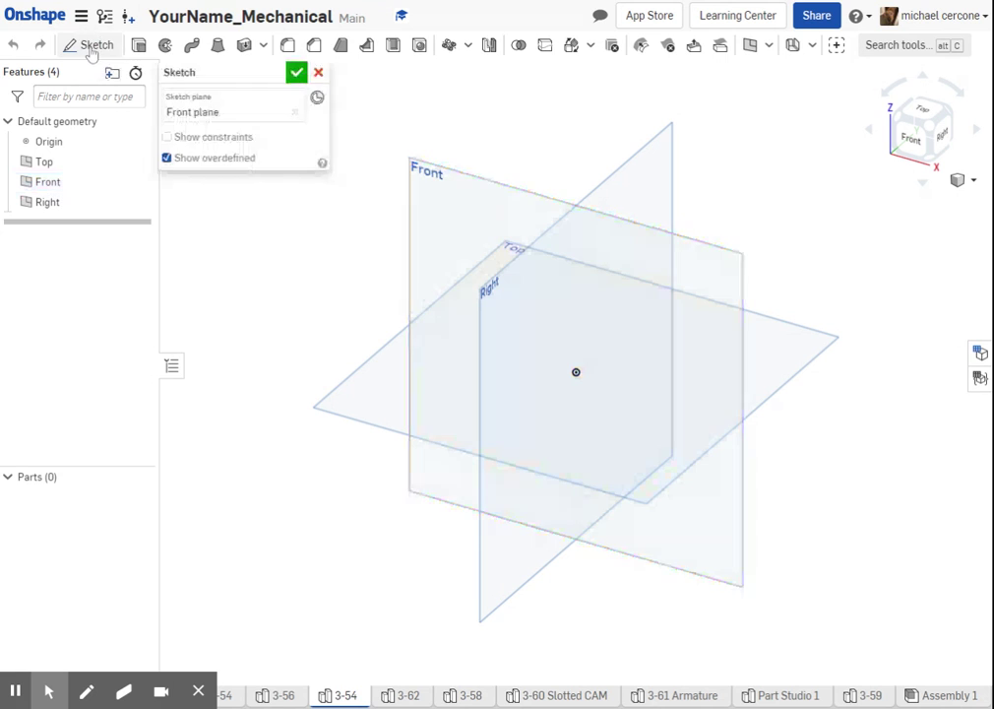
click(139, 161)
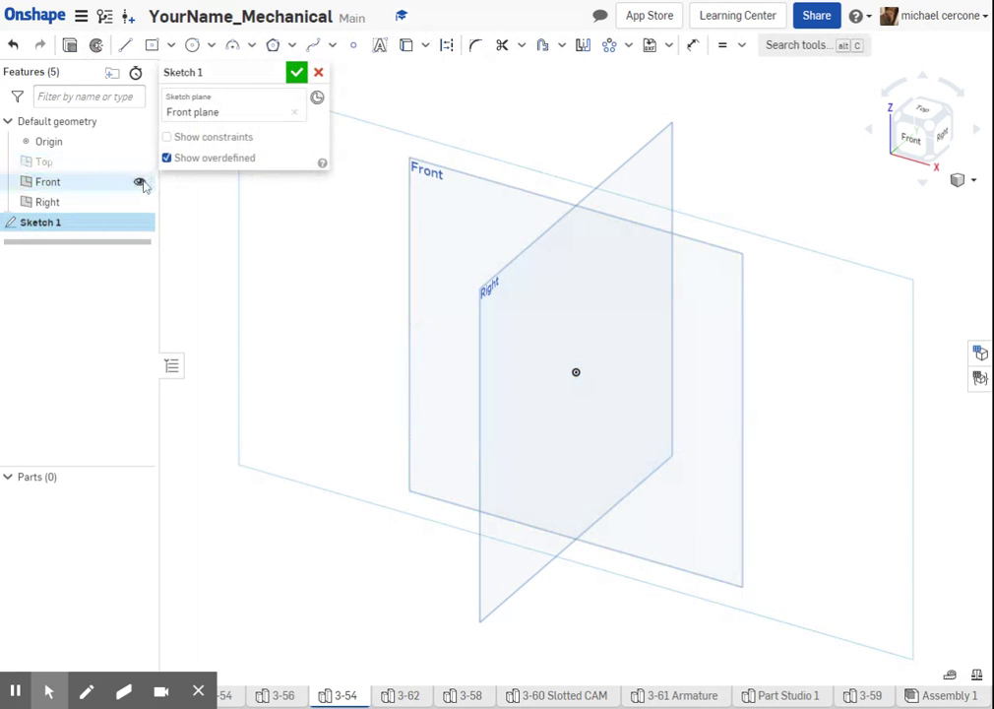
click(140, 182)
click(140, 201)
right_click(430, 298)
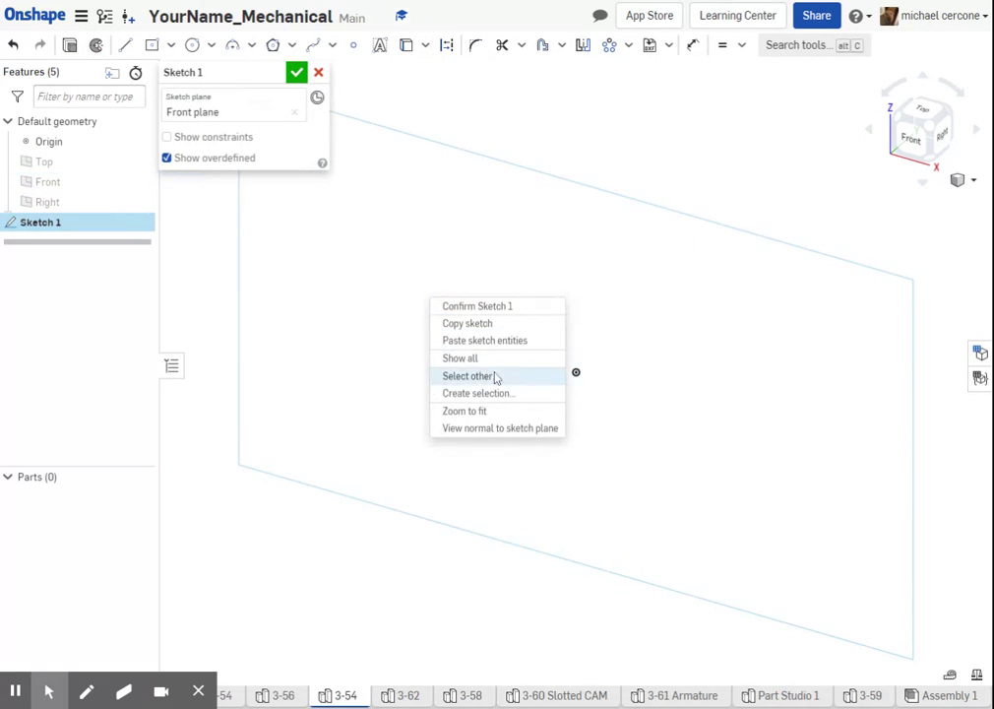
click(501, 427)
click(211, 139)
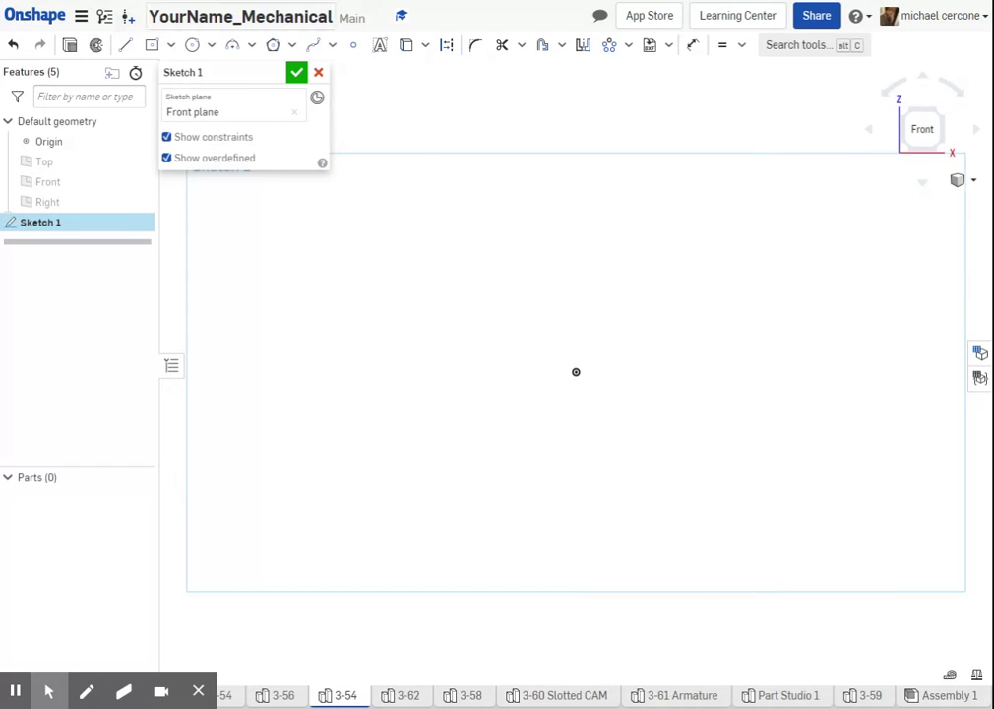
Sketch a center-point rectangle on the origin, 7.5 in wide and 4.5 in high.
click(170, 47)
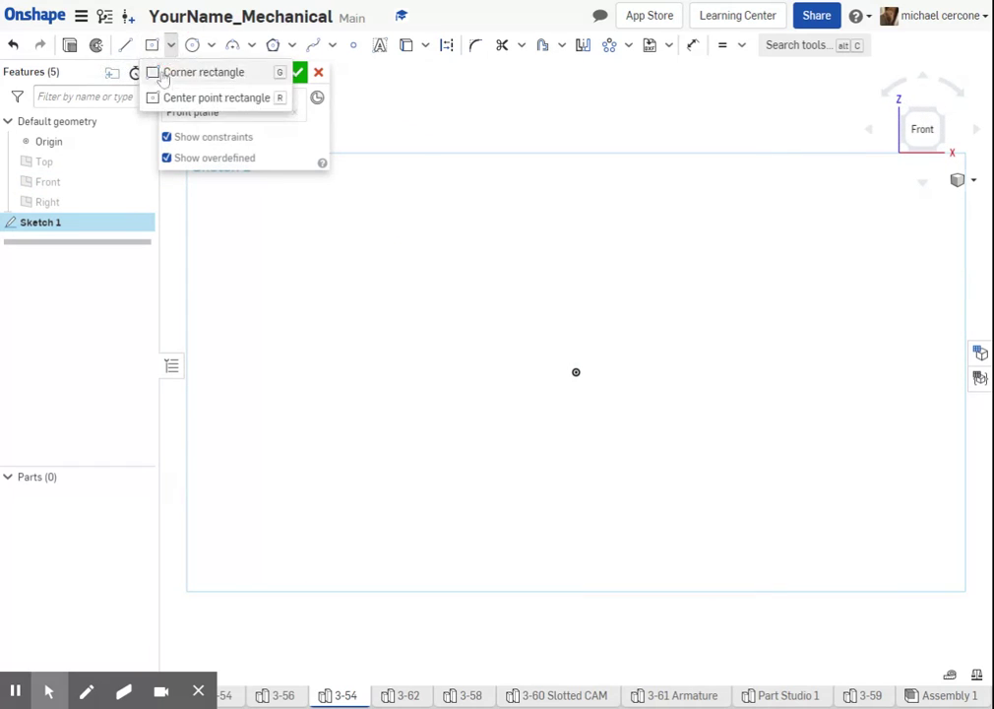
click(177, 97)
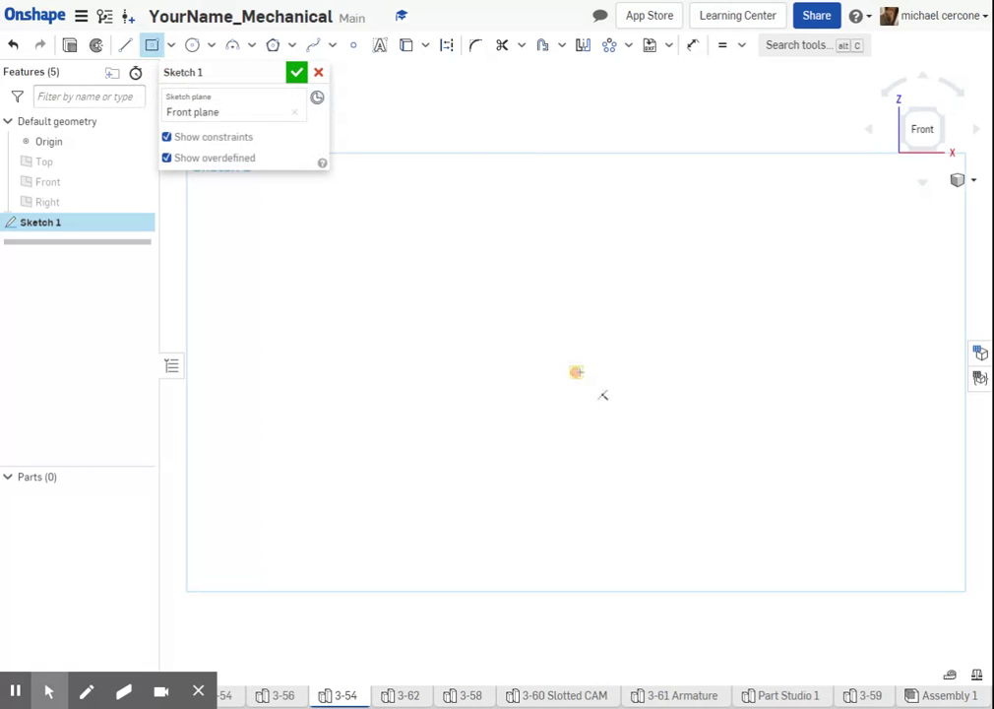
click(576, 371)
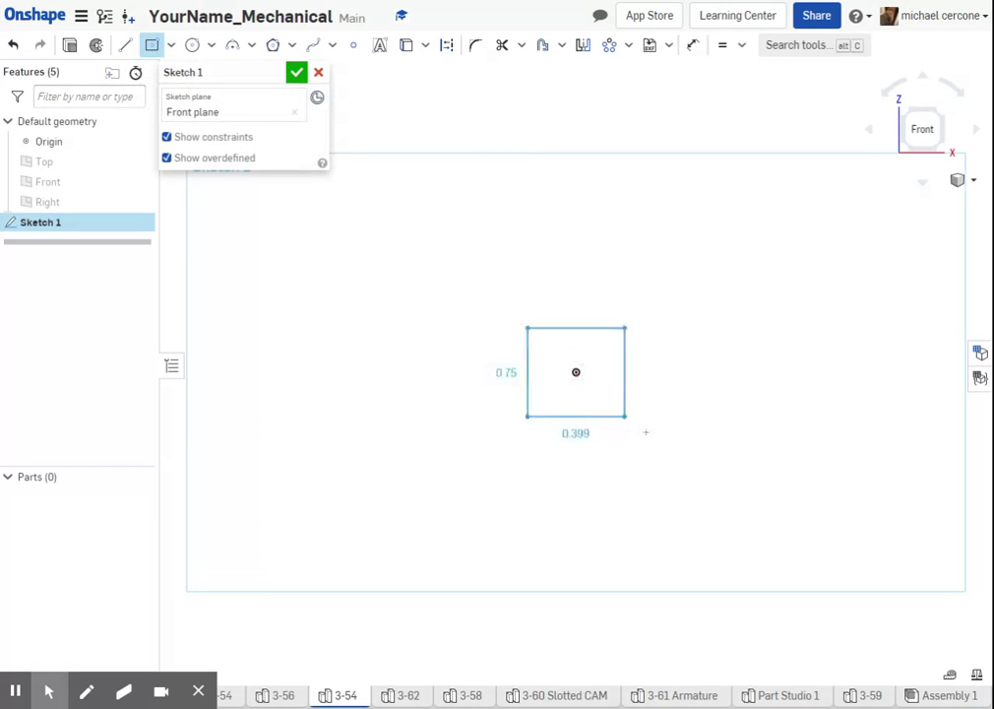
click(755, 508)
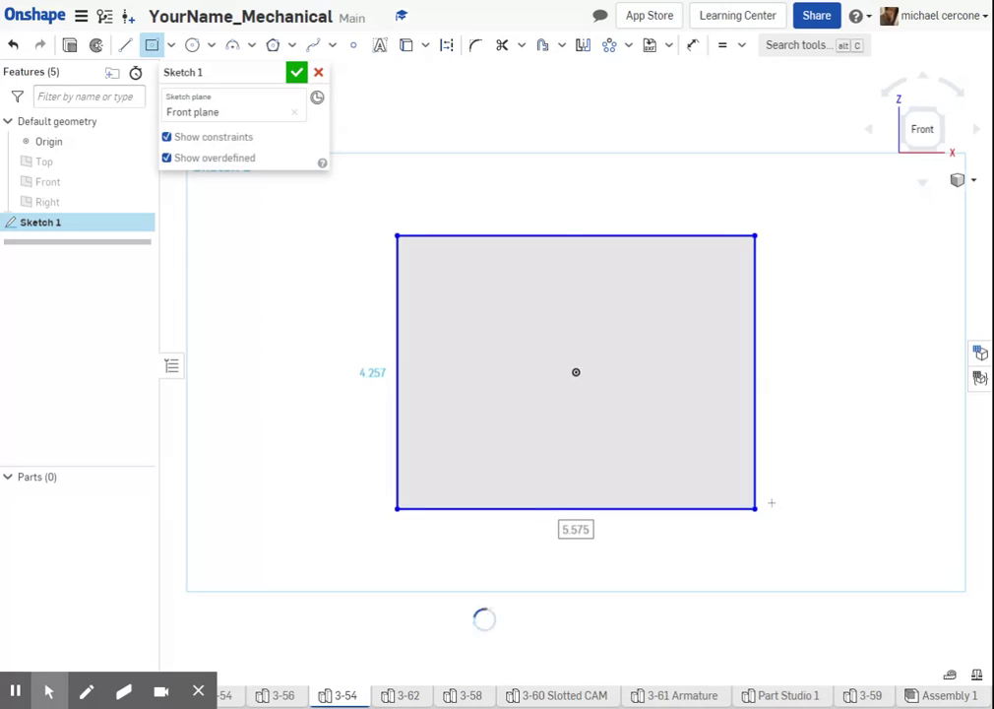
text(7)
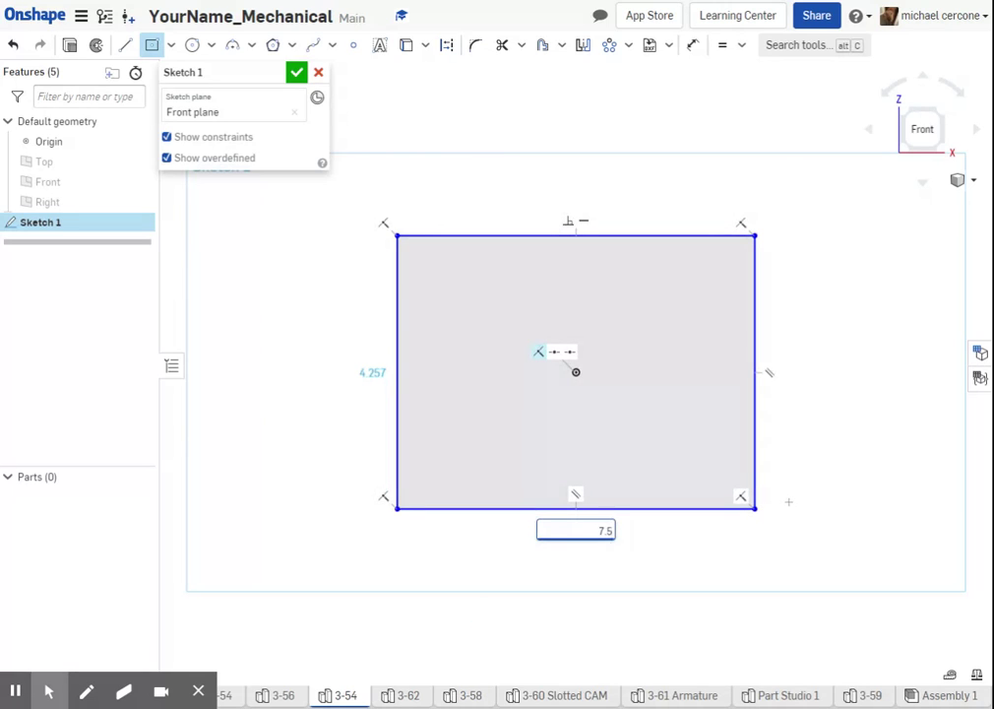
text(.5)
key(Return)
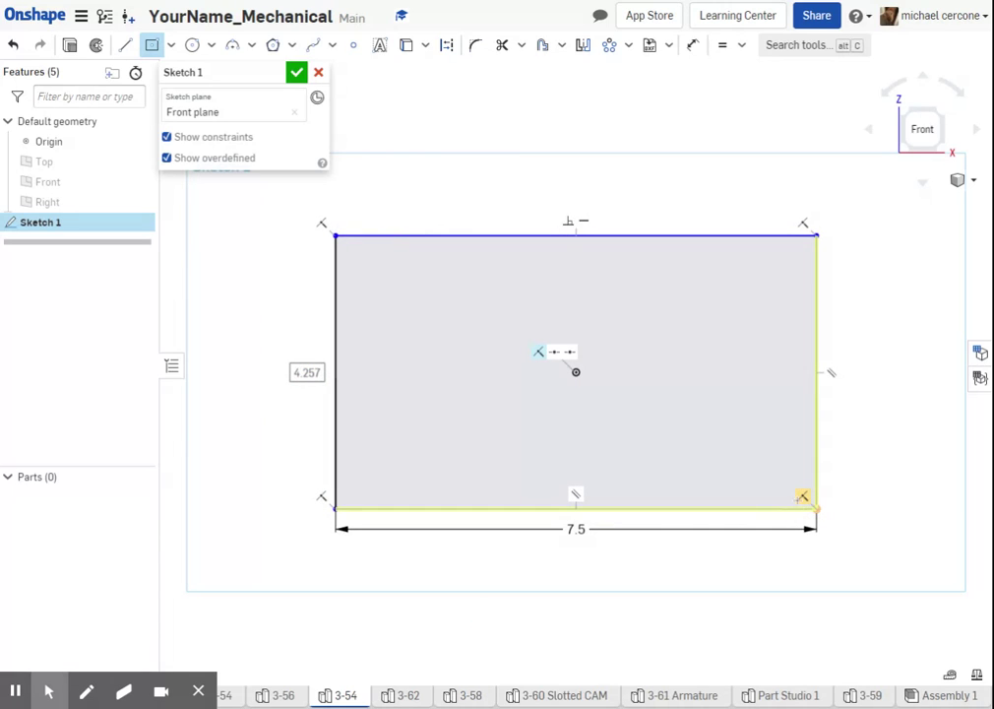
text(4.5)
key(Return)
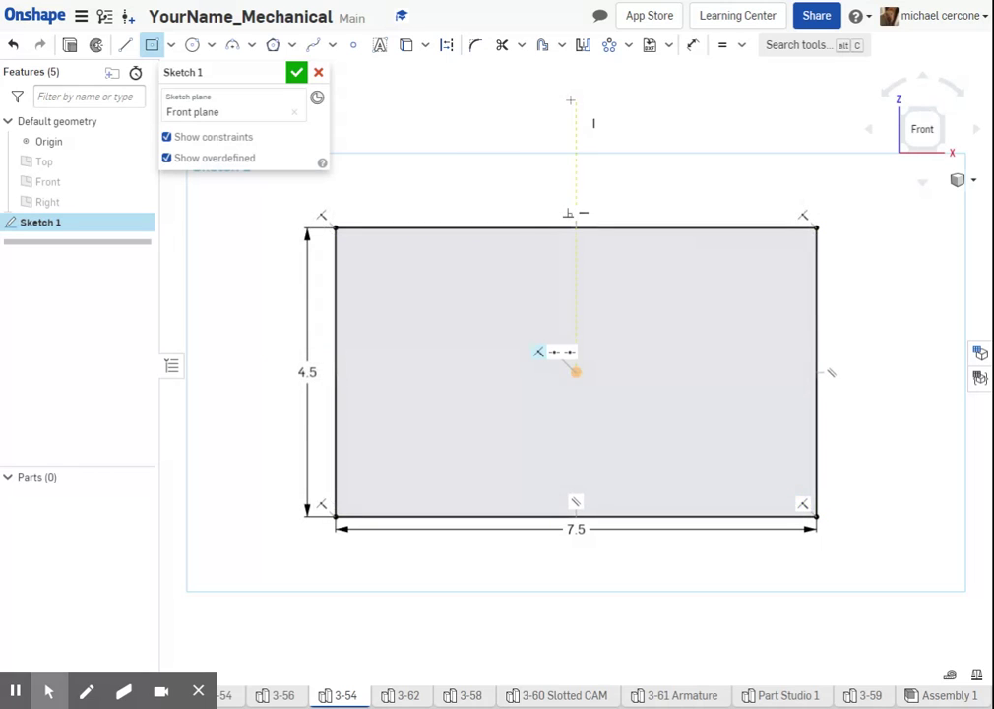
Extrude the rectangle as a new solid with a blind depth of 1 in.
click(71, 44)
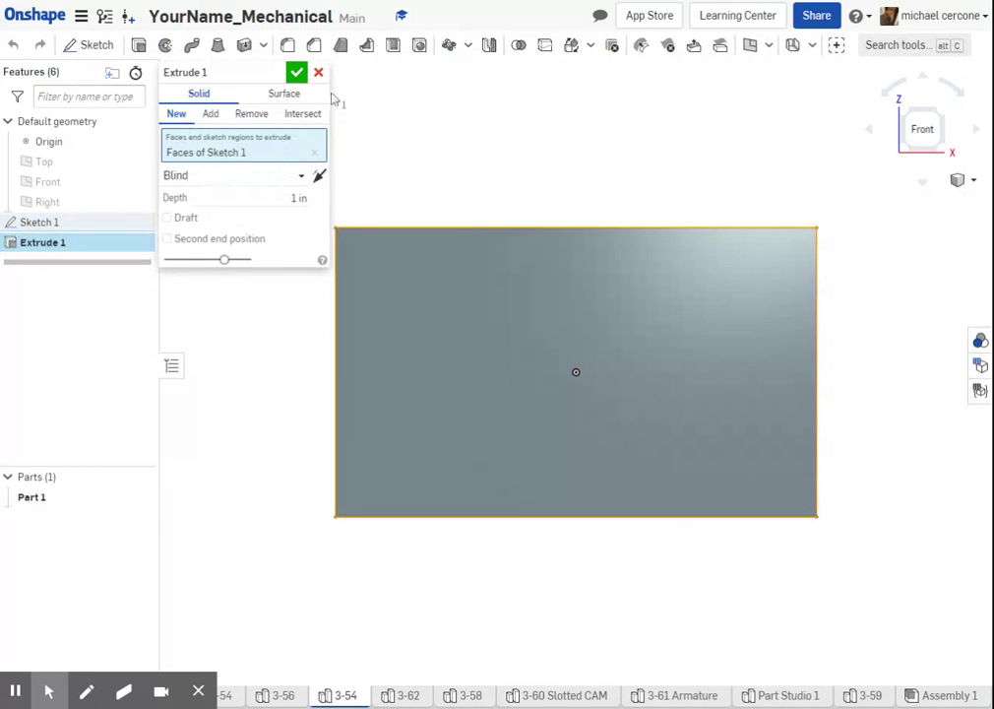
click(297, 72)
right_drag(566, 351, 558, 369)
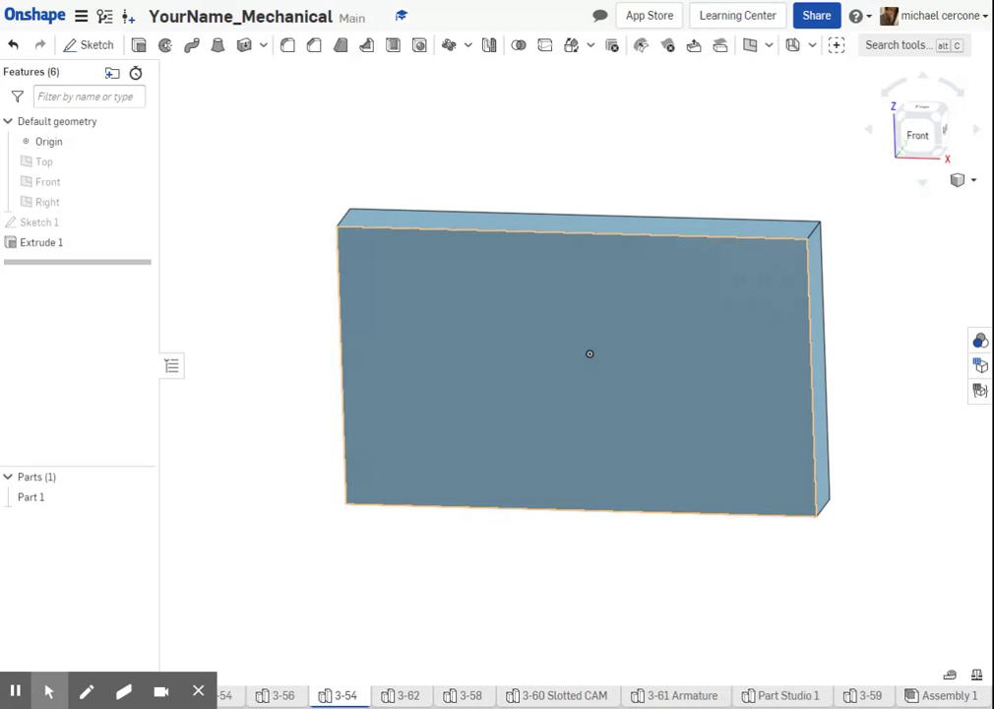
Chamfer the plate's upper-right corner edge by distance and angle, using 1+1/8 in and 60 degrees with the direction reversed.
click(314, 45)
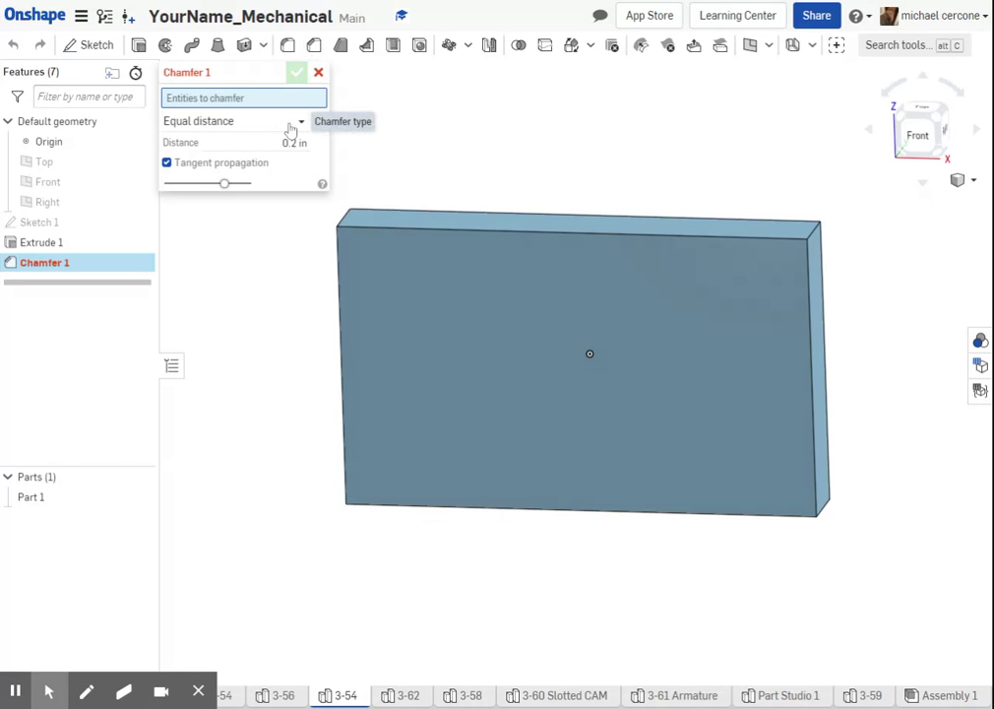
click(291, 128)
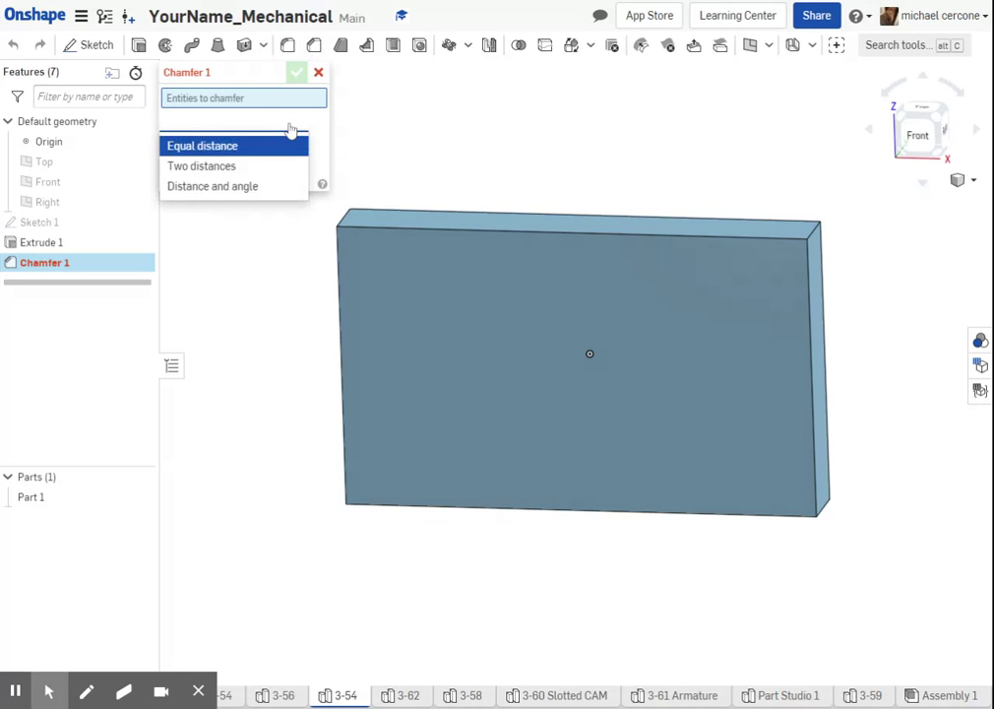
click(262, 187)
click(290, 144)
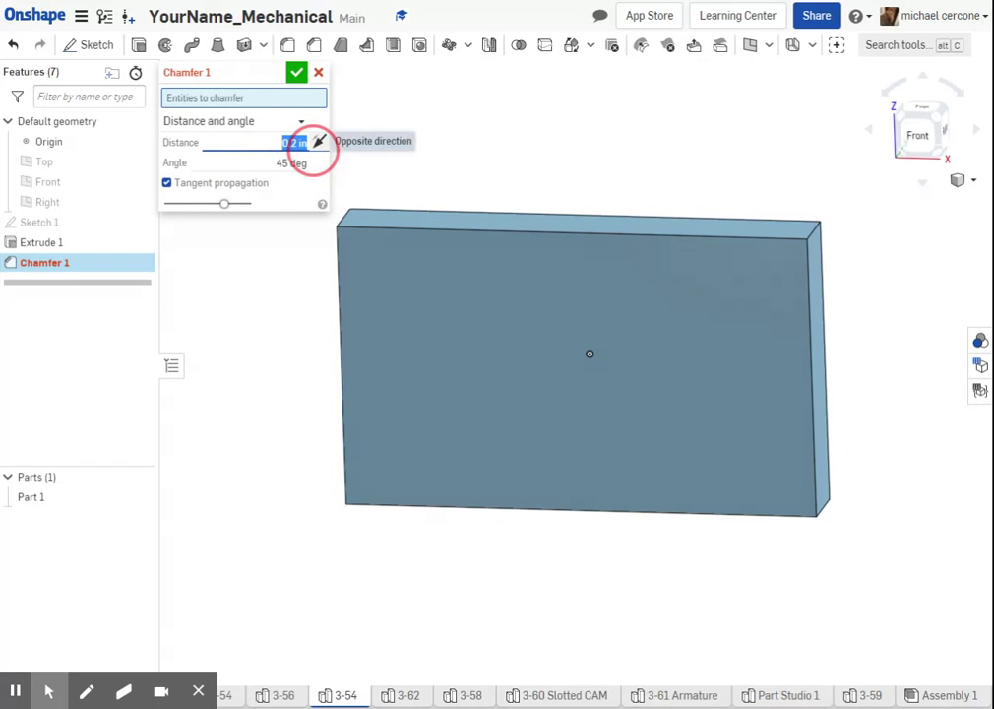
text(1+1/8)
click(282, 163)
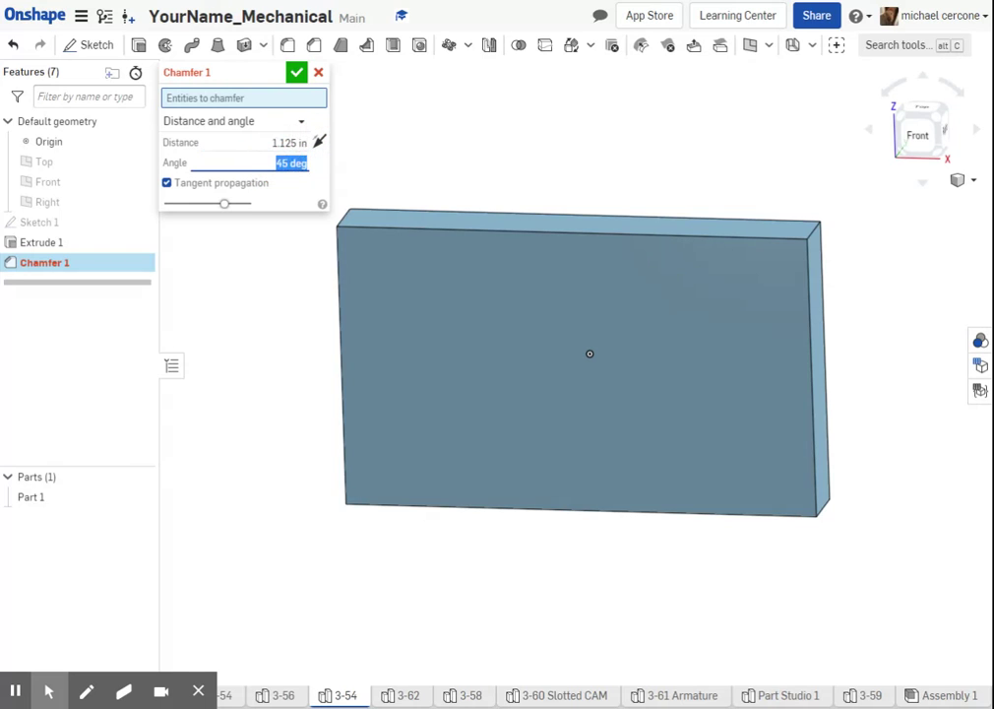
text(60)
key(Return)
right_drag(598, 245, 589, 248)
click(812, 239)
right_drag(813, 246, 466, 367)
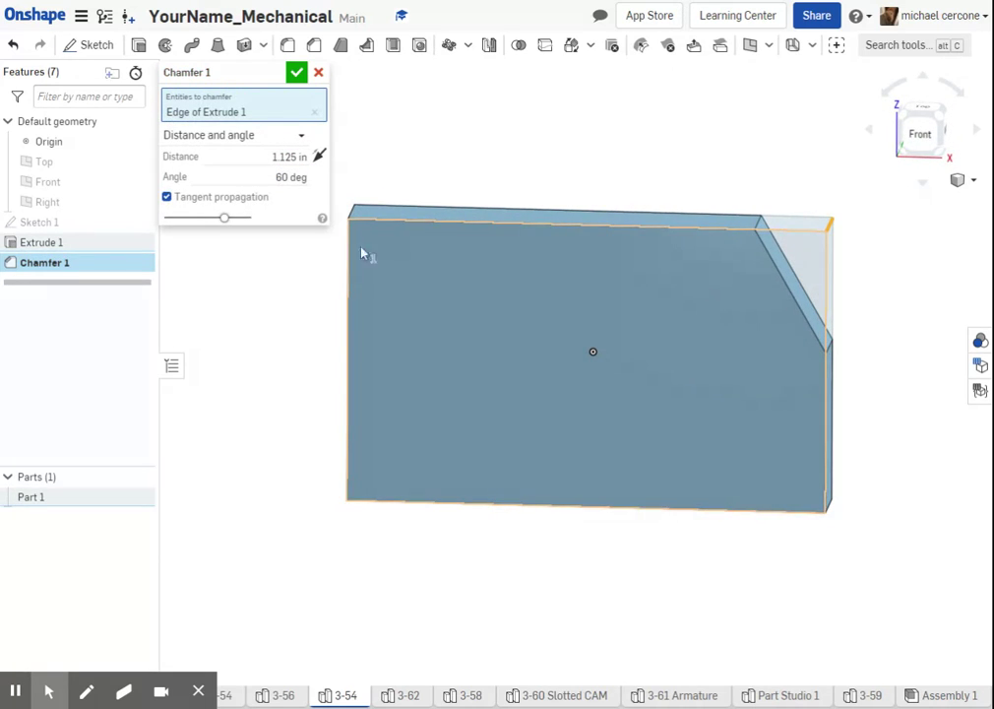
click(319, 154)
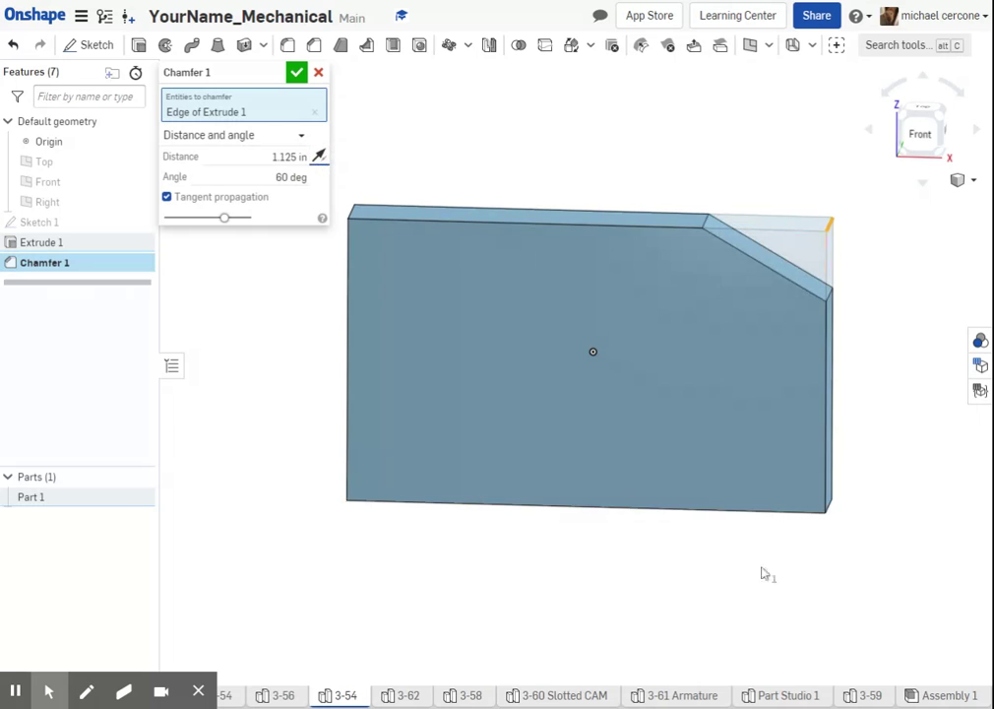
Add the plate's other three corner edges to the chamfer and accept it.
right_drag(761, 573, 816, 531)
click(823, 463)
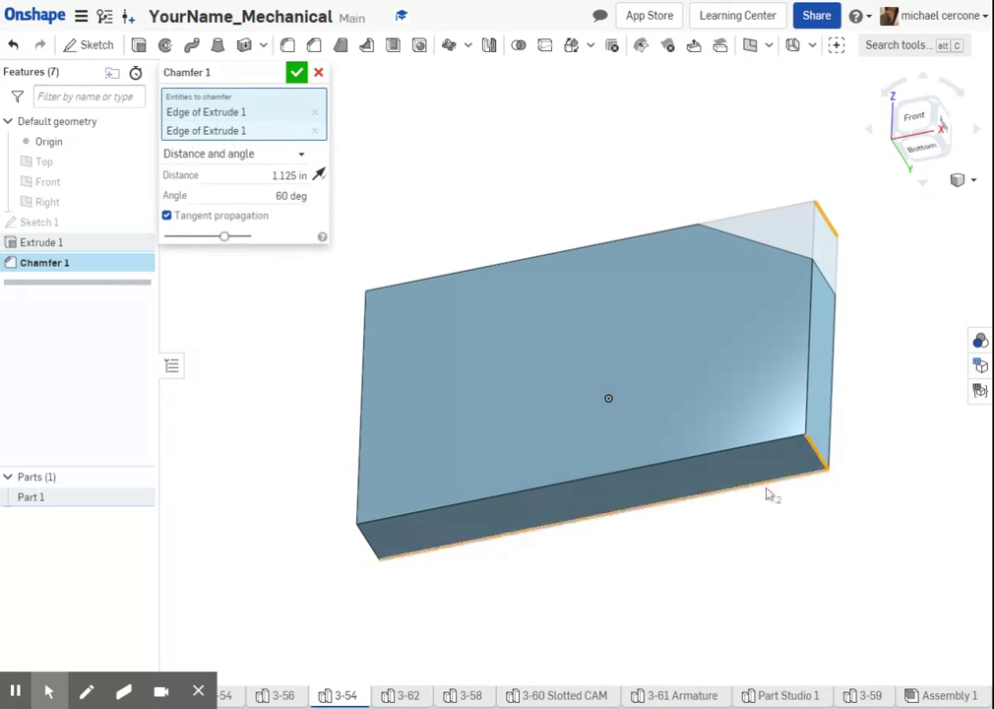
right_drag(611, 555, 630, 540)
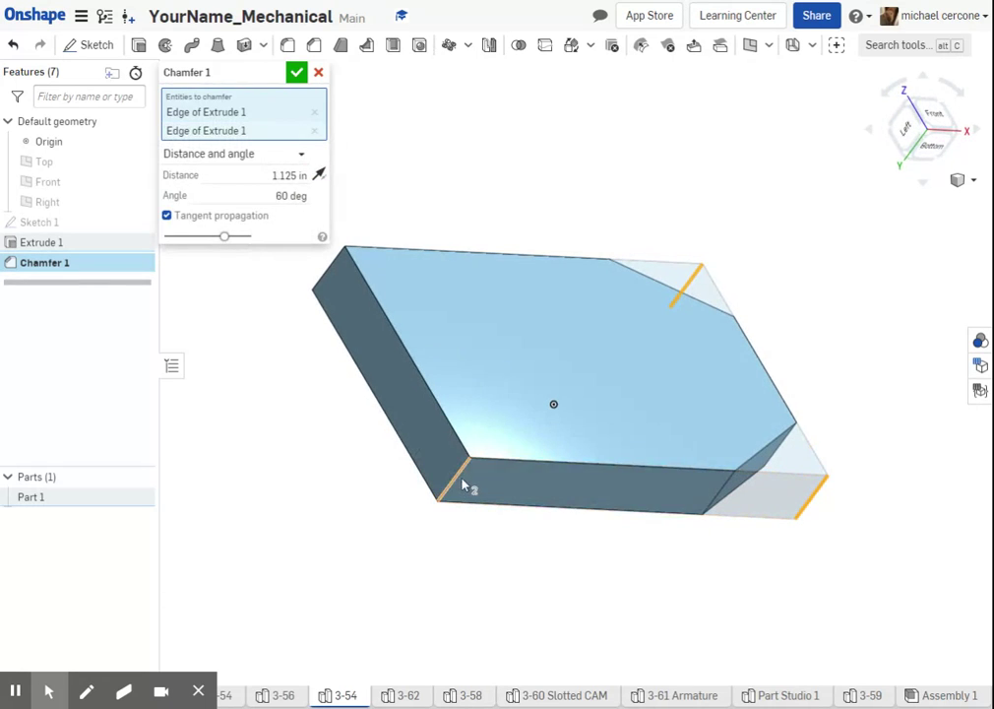
click(455, 488)
right_drag(473, 370, 463, 258)
click(351, 313)
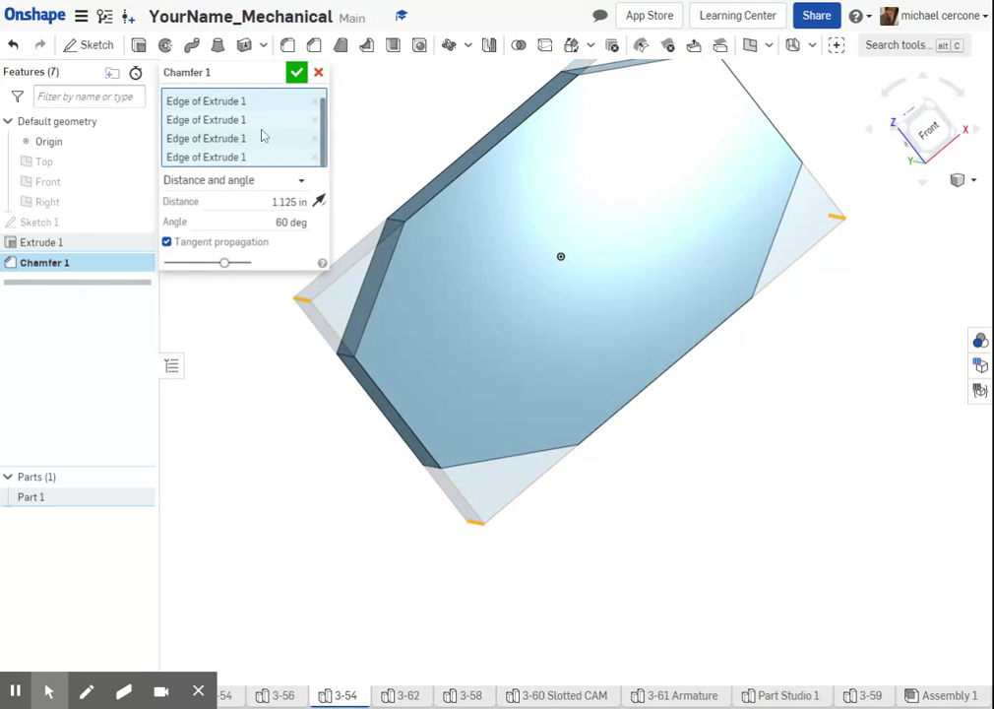
click(297, 74)
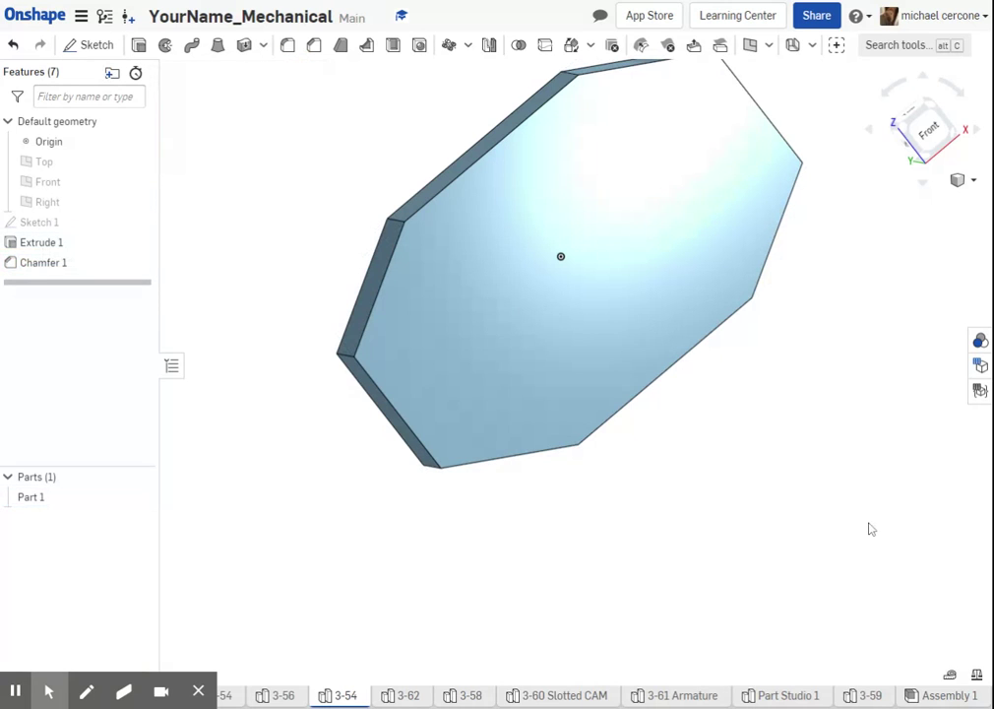
Start a new sketch on the front face of the chamfered plate.
click(726, 402)
click(670, 244)
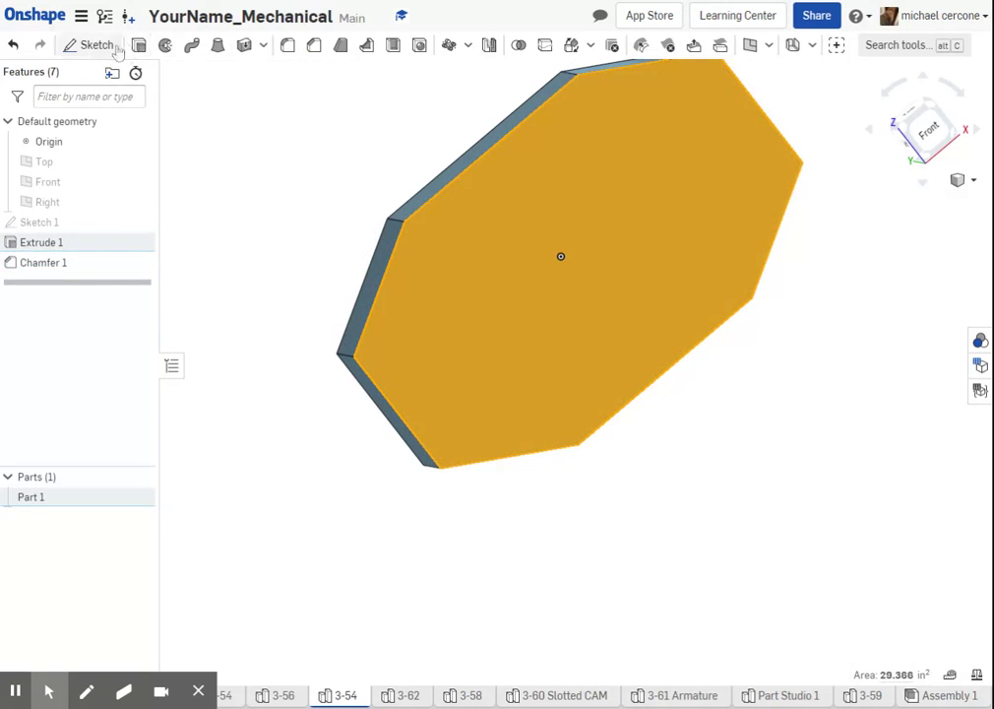
click(91, 45)
right_click(664, 261)
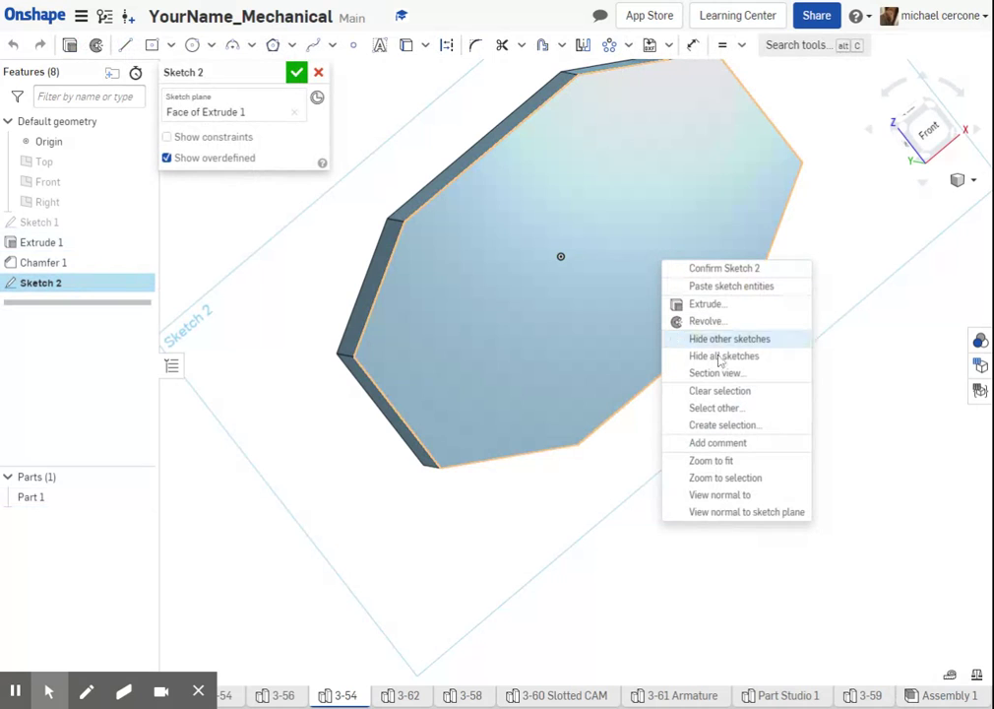
click(751, 512)
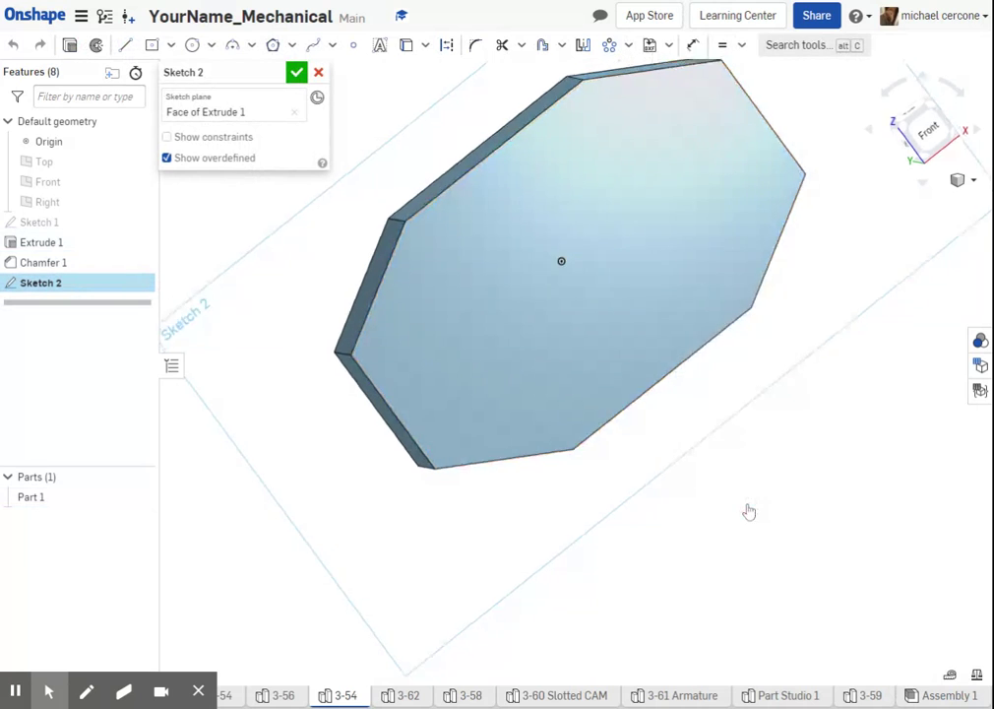
Sketch a center-point rectangle on the origin, 2.125 in wide and about 2.13 in high.
click(154, 45)
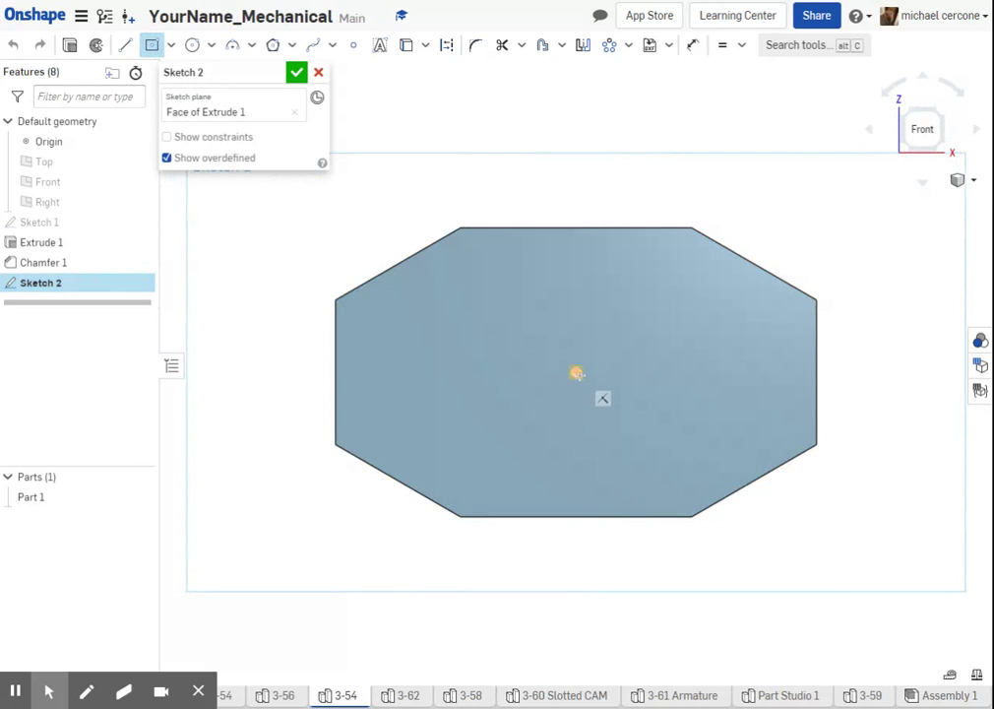
click(576, 372)
click(635, 441)
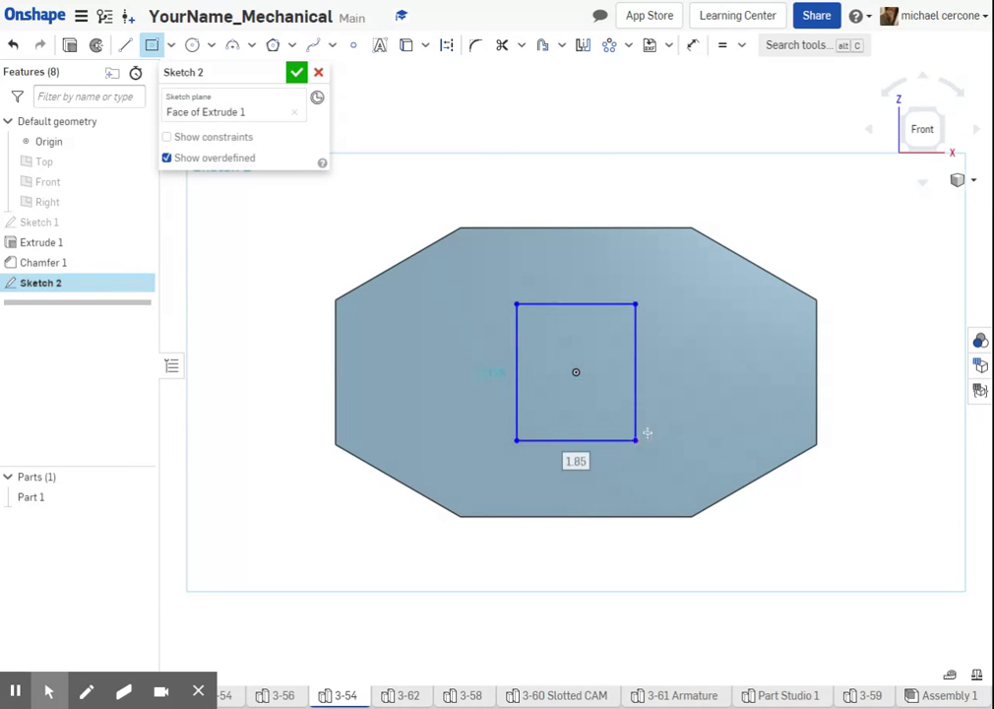
text(2.125)
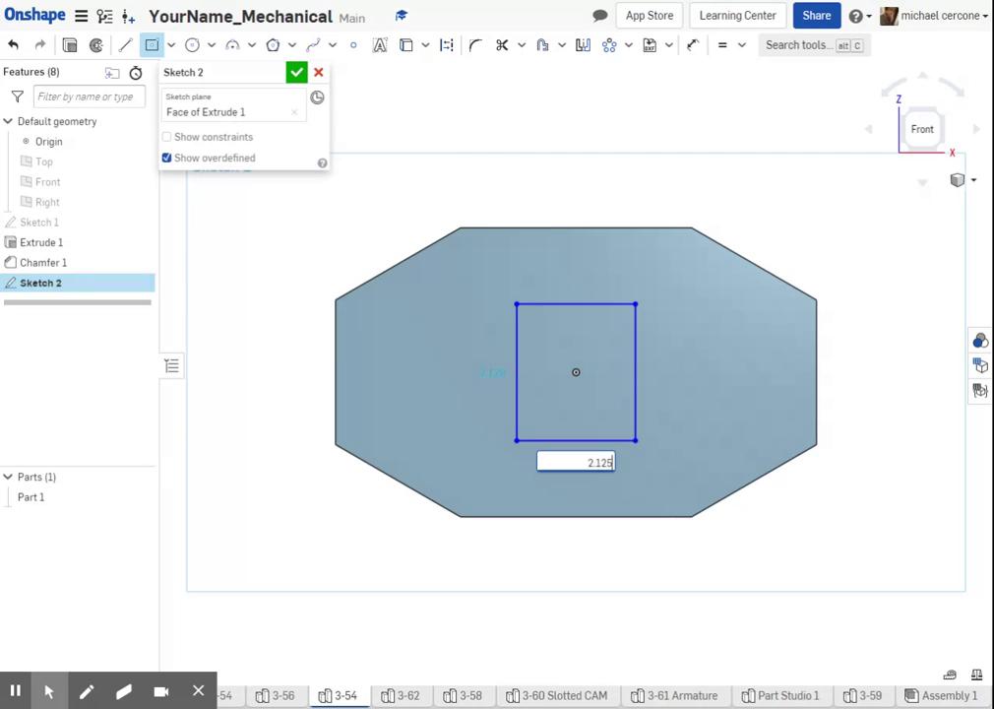
key(Return)
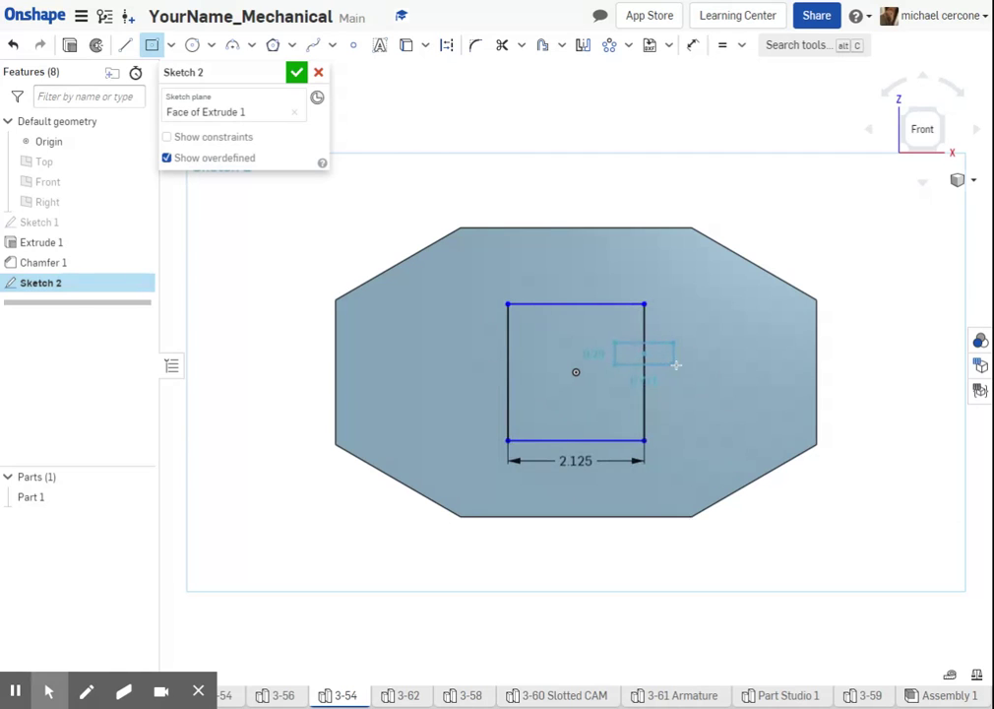
key(Escape)
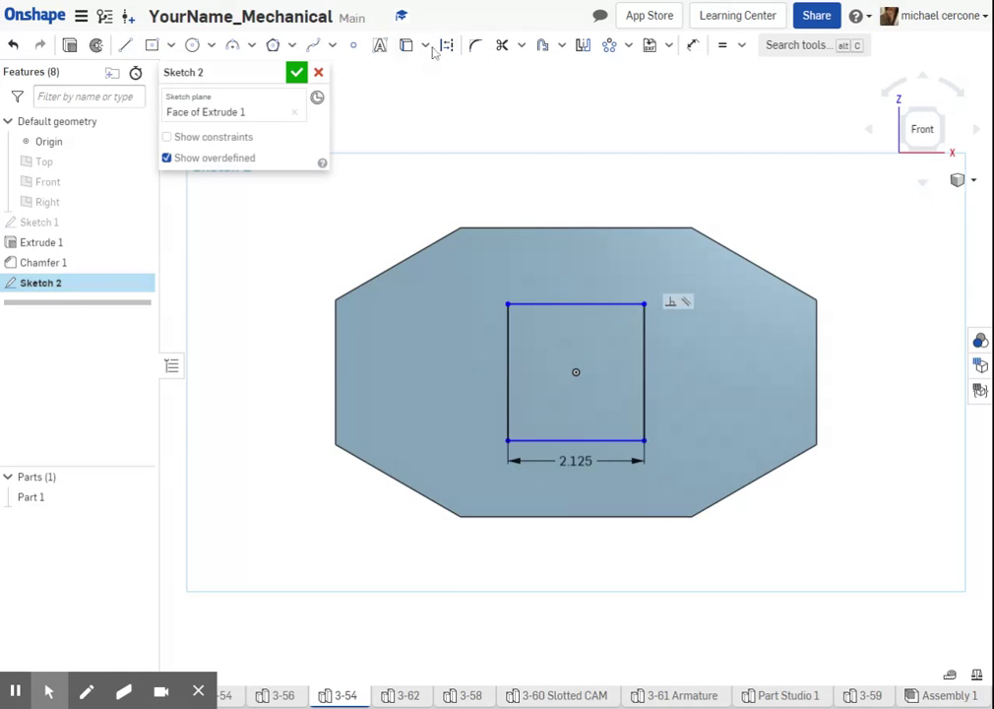
Dimension the height of the central rectangle as 2.125 in.
click(693, 44)
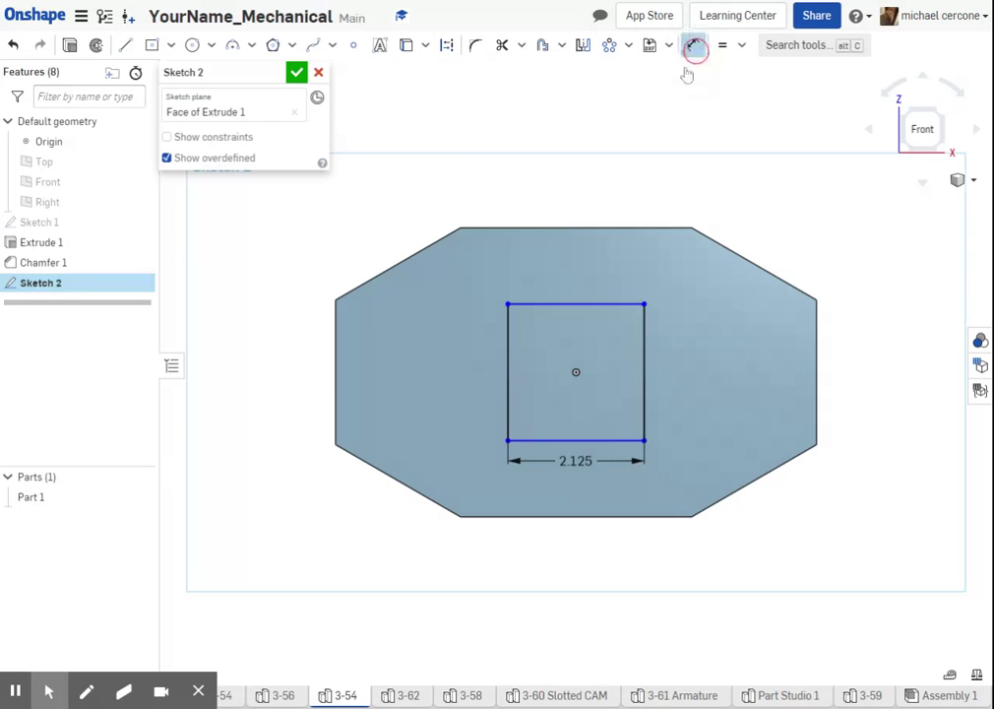
click(648, 373)
click(702, 377)
text(2.125)
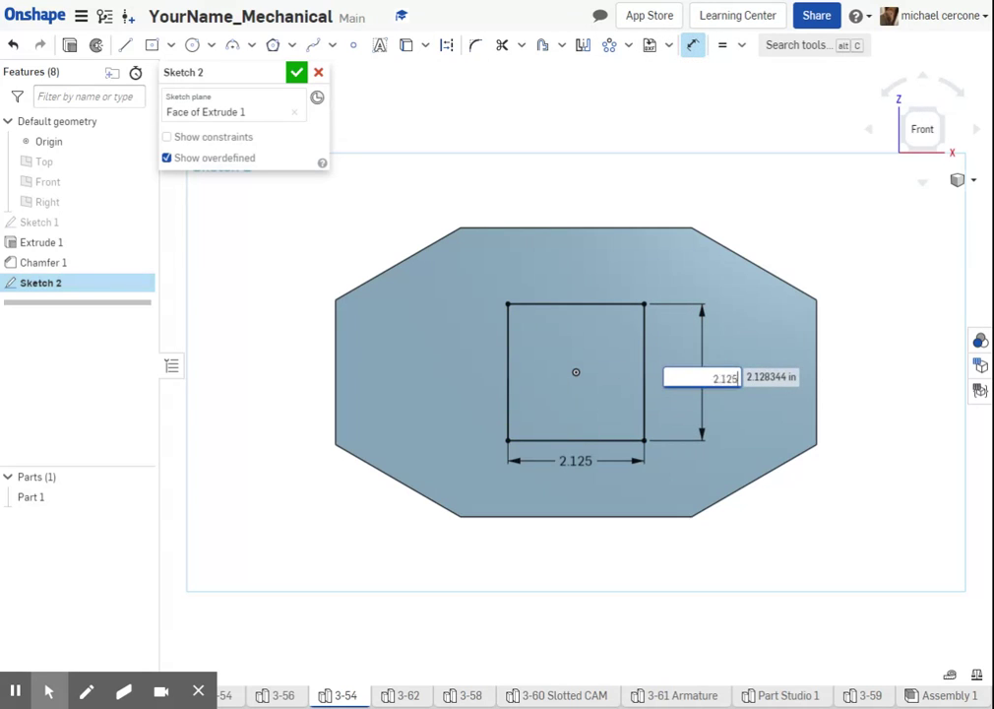
key(Return)
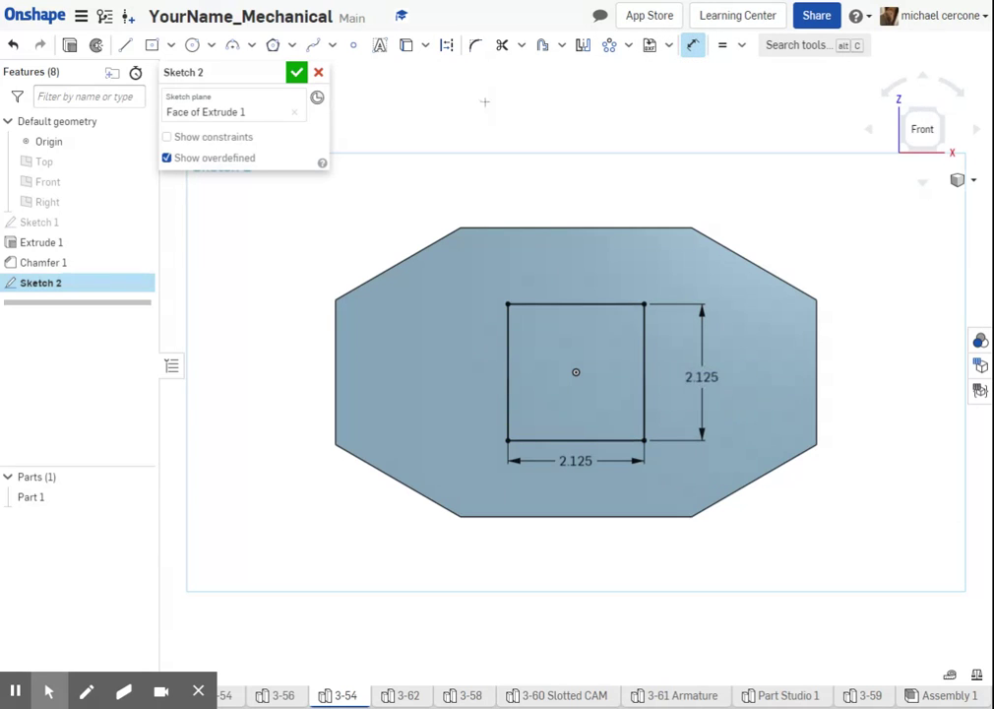
click(562, 49)
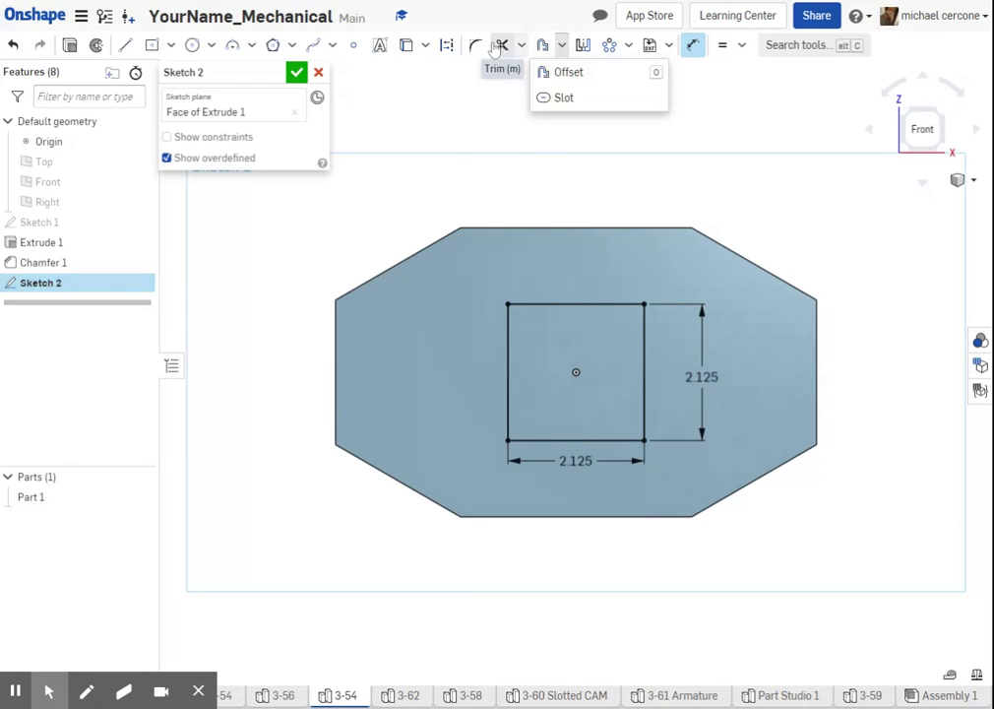
Rotate the central 2.125 in square by 45 degrees about its center with the sketch Transform tool.
click(668, 46)
click(629, 46)
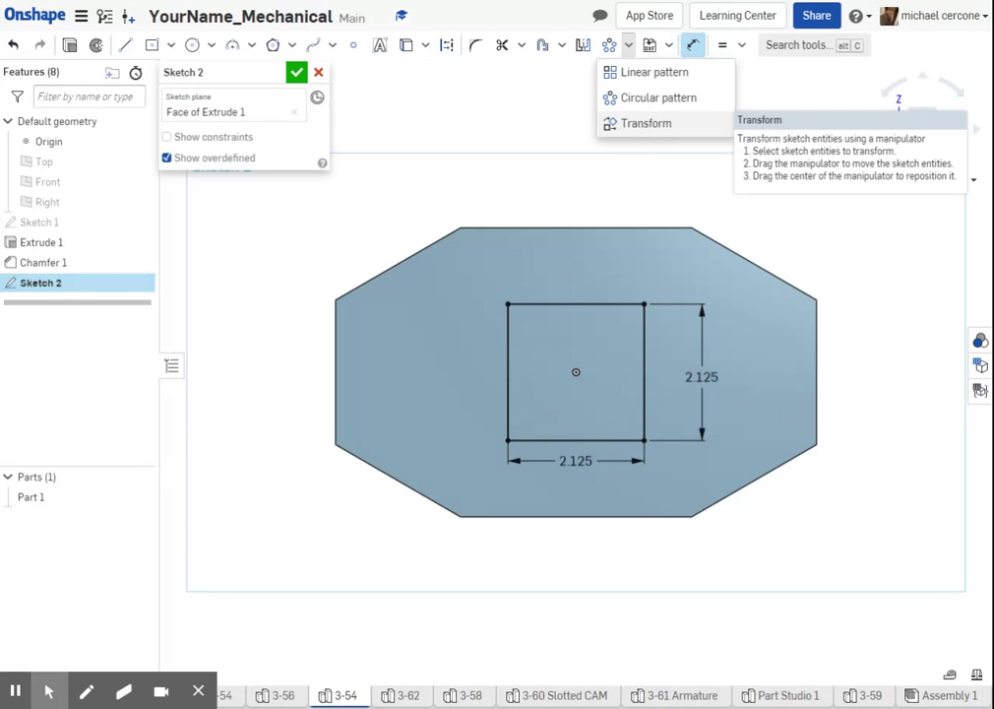
click(646, 123)
mouse_move(475, 273)
mouse_down()
mouse_move(533, 349)
mouse_move(677, 466)
mouse_up()
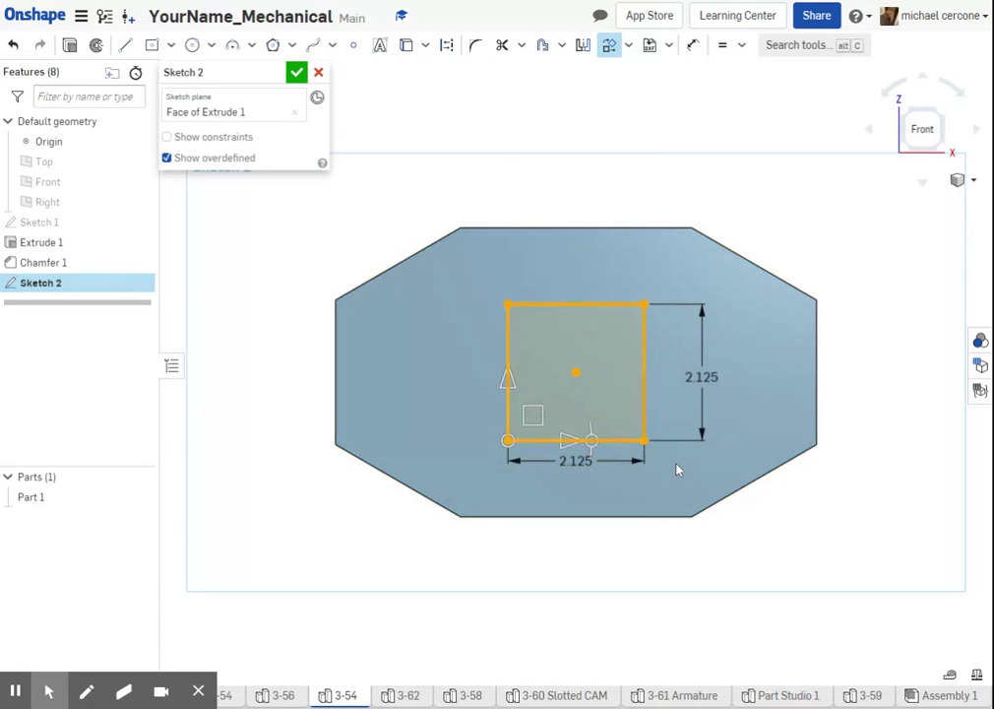
drag(506, 440, 578, 381)
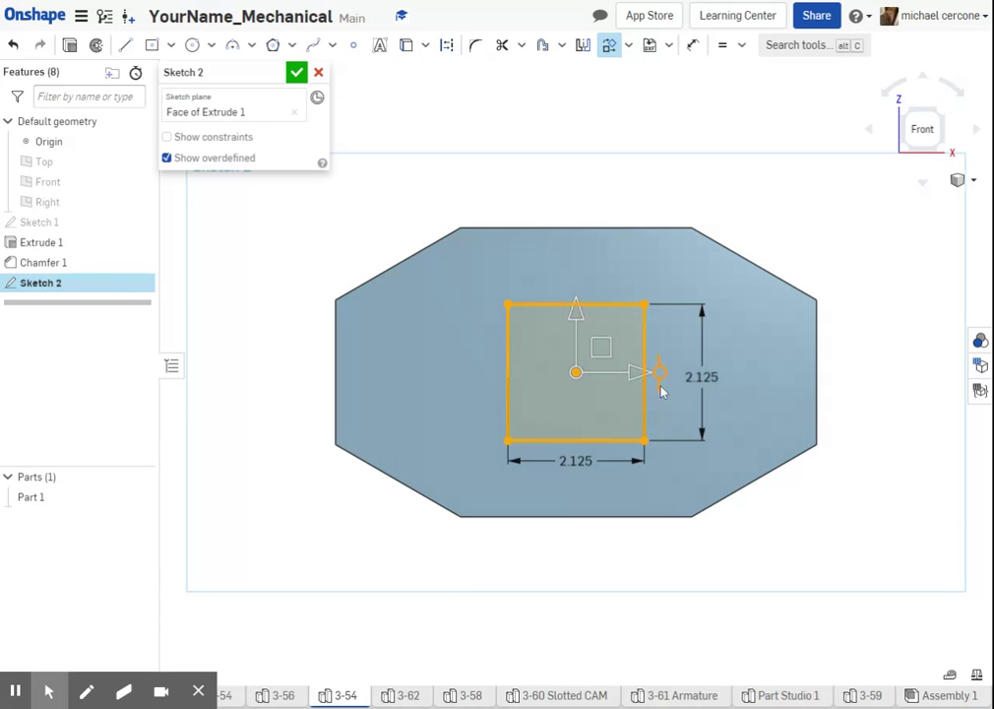
drag(663, 378, 684, 437)
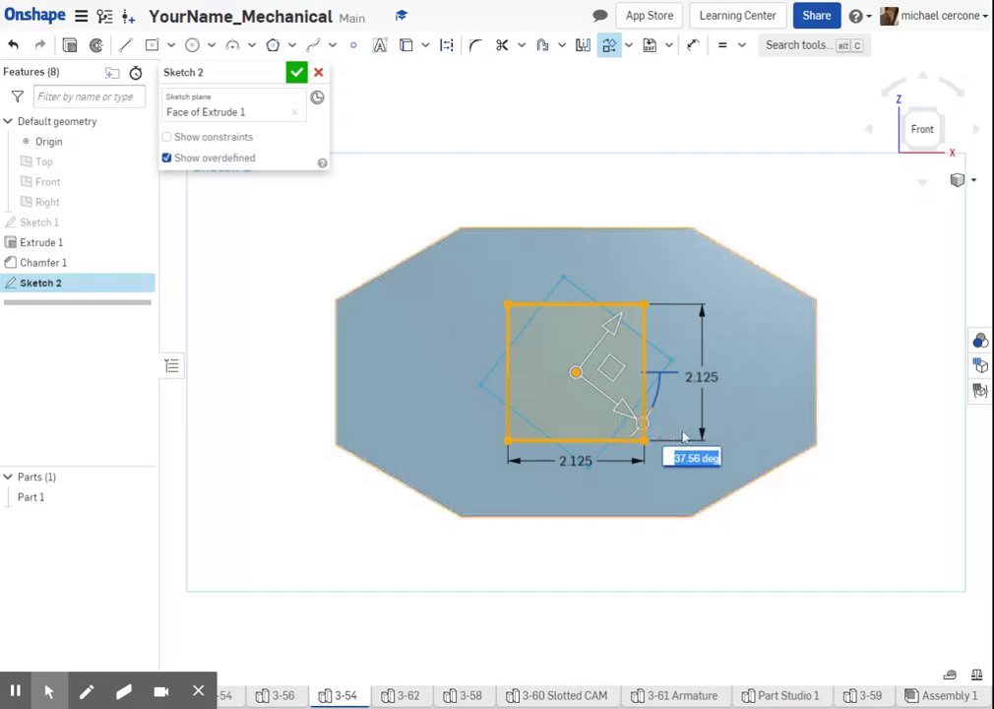
text(45)
key(Return)
click(803, 501)
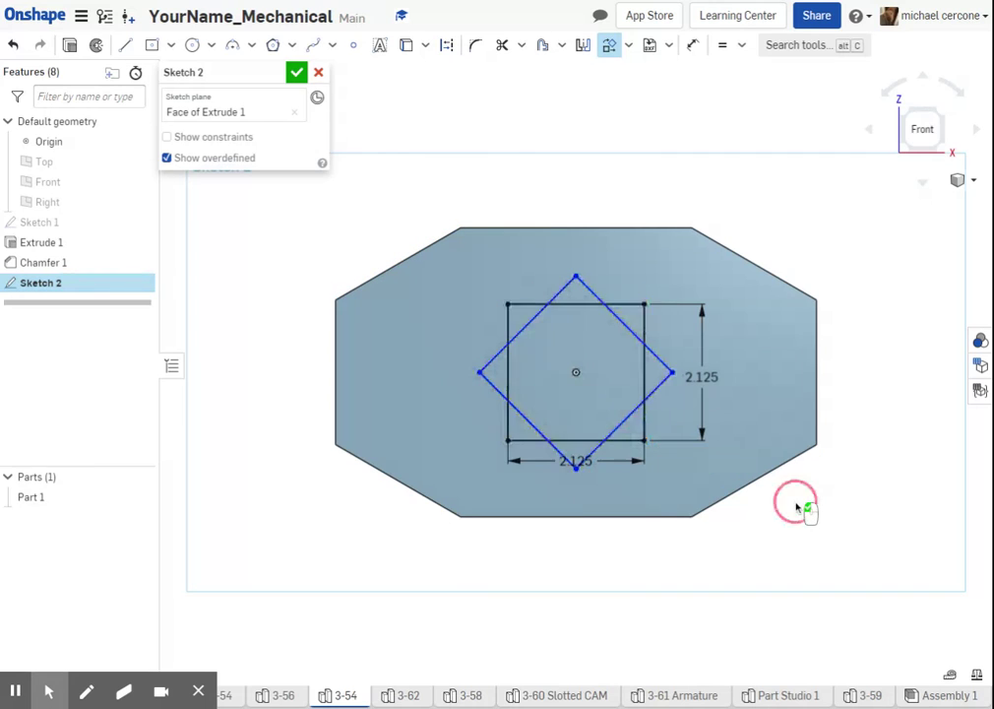
Extrude the rotated square as a Remove cut with the Through all end condition.
click(70, 45)
click(251, 114)
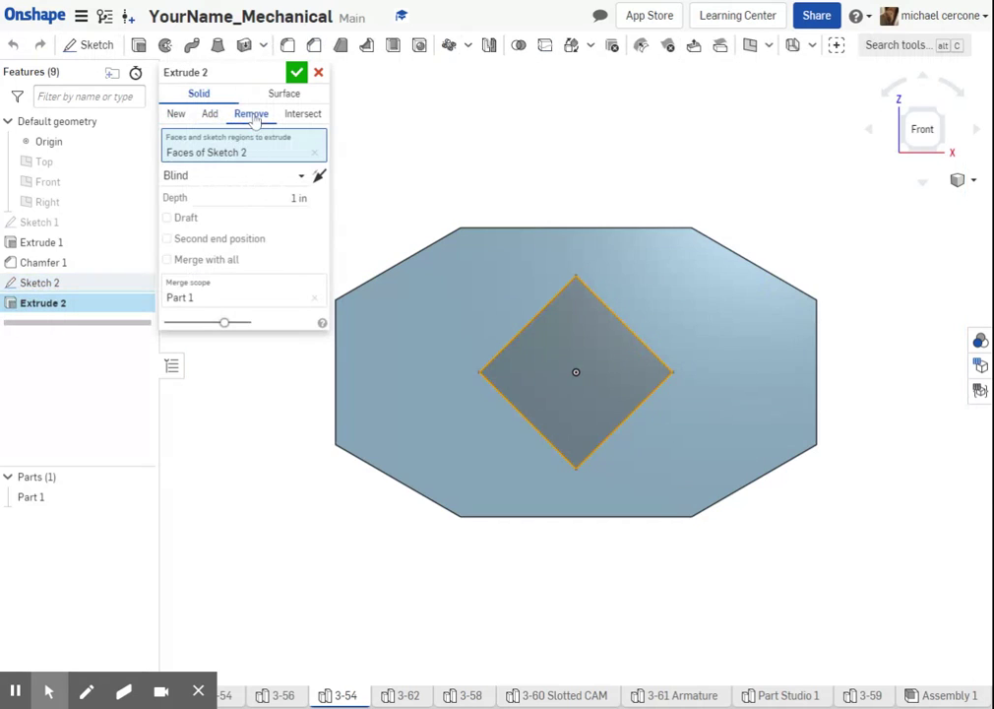
right_drag(624, 404, 600, 355)
click(266, 185)
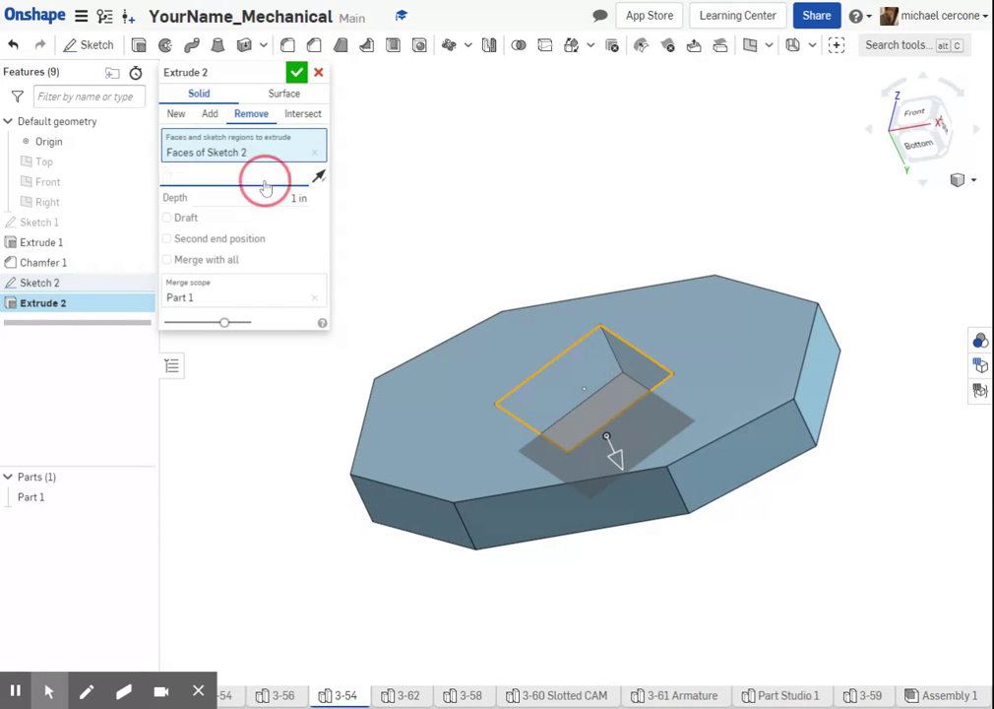
click(244, 320)
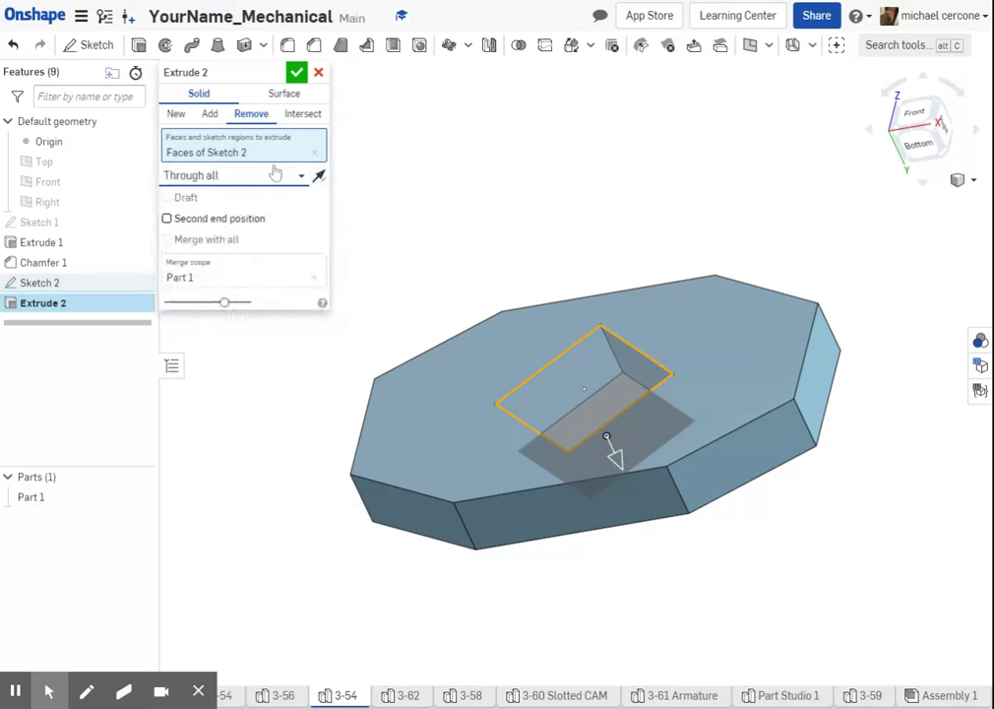
click(296, 72)
Start a new sketch on the plate's front face and view it normal to the sketch plane.
right_drag(444, 281, 477, 288)
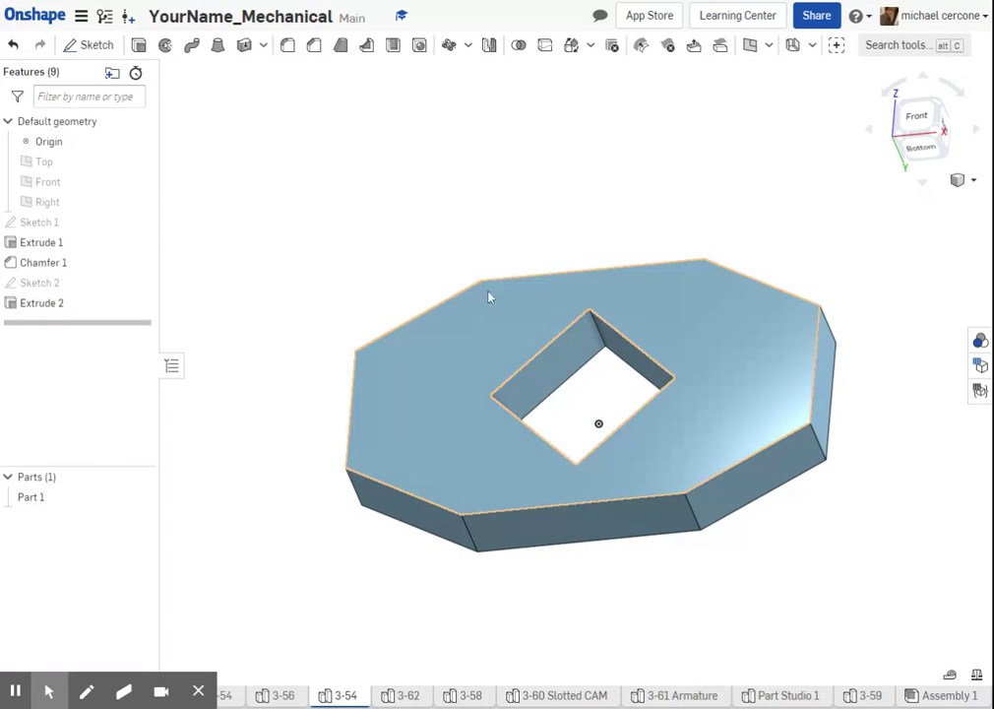
right_drag(657, 338, 710, 371)
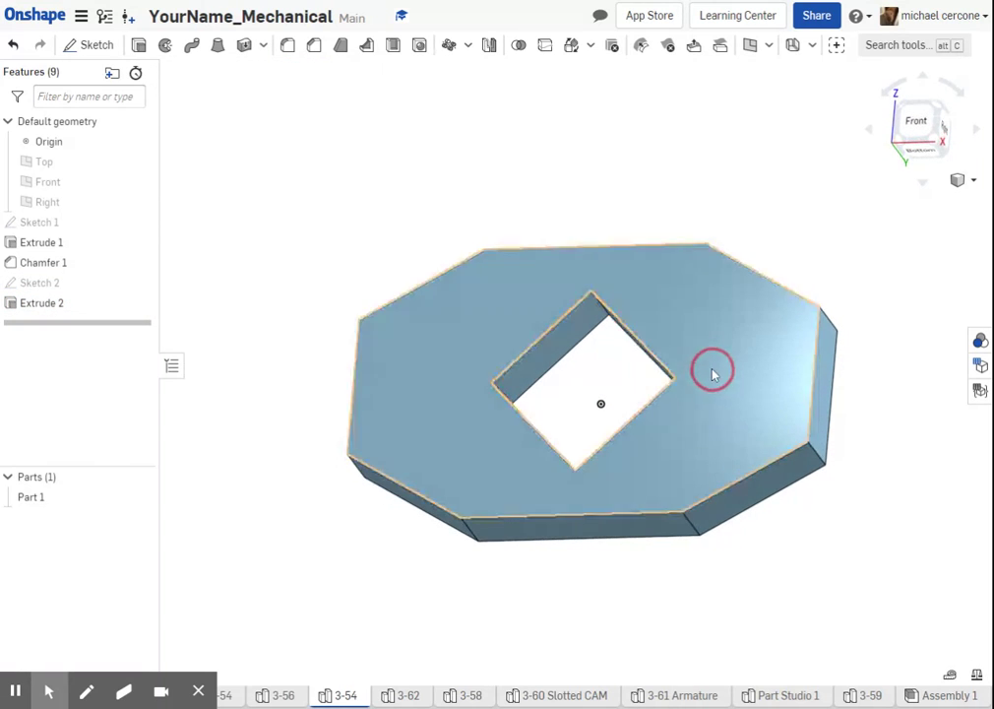
click(780, 392)
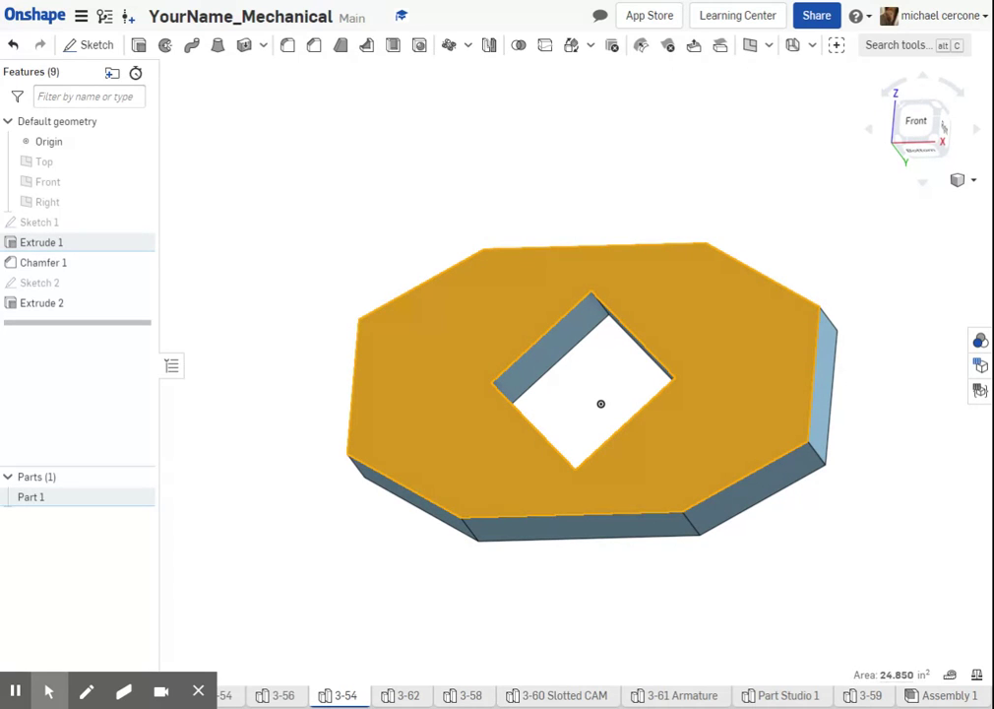
click(88, 44)
right_click(417, 366)
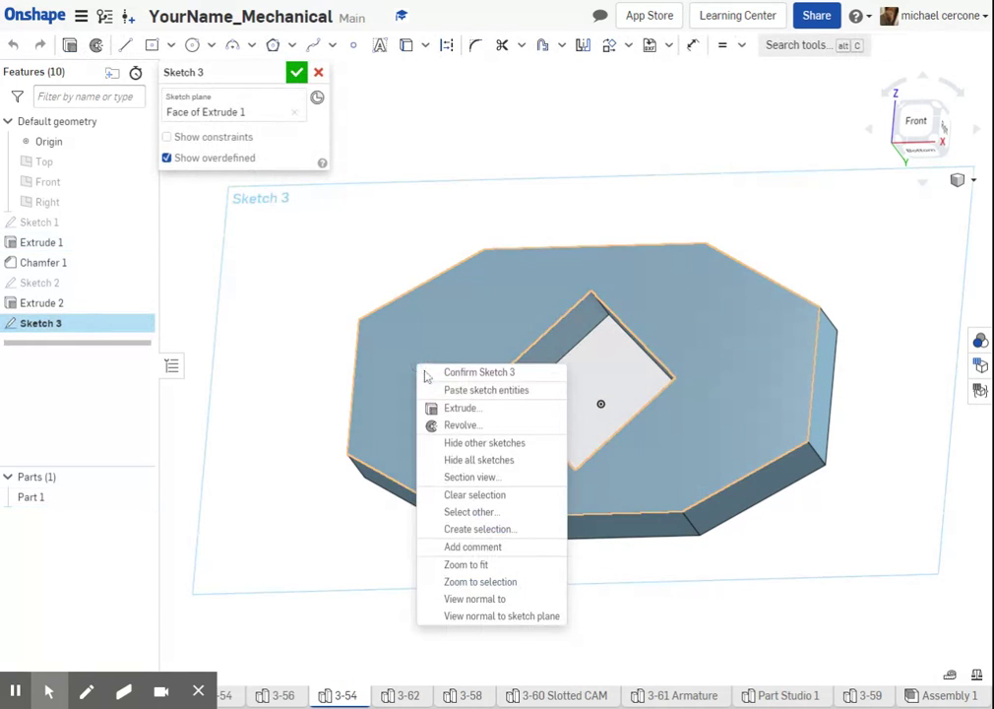
click(501, 601)
Sketch a corner rectangle starting on the plate's left edge, 1.5 in wide and 1 in high.
click(171, 44)
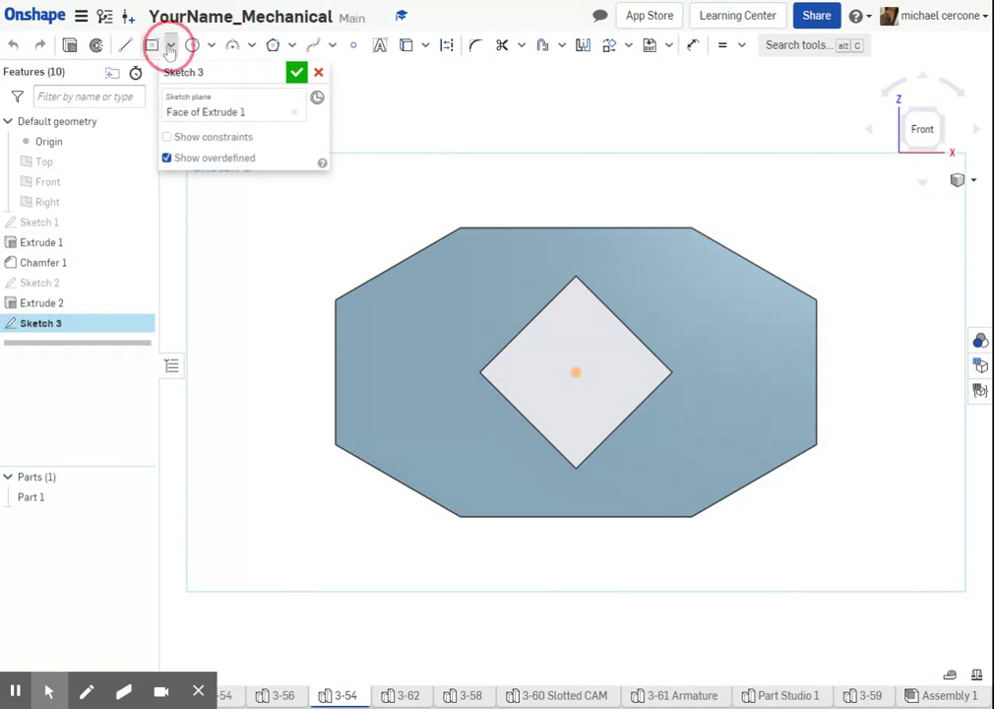
click(189, 71)
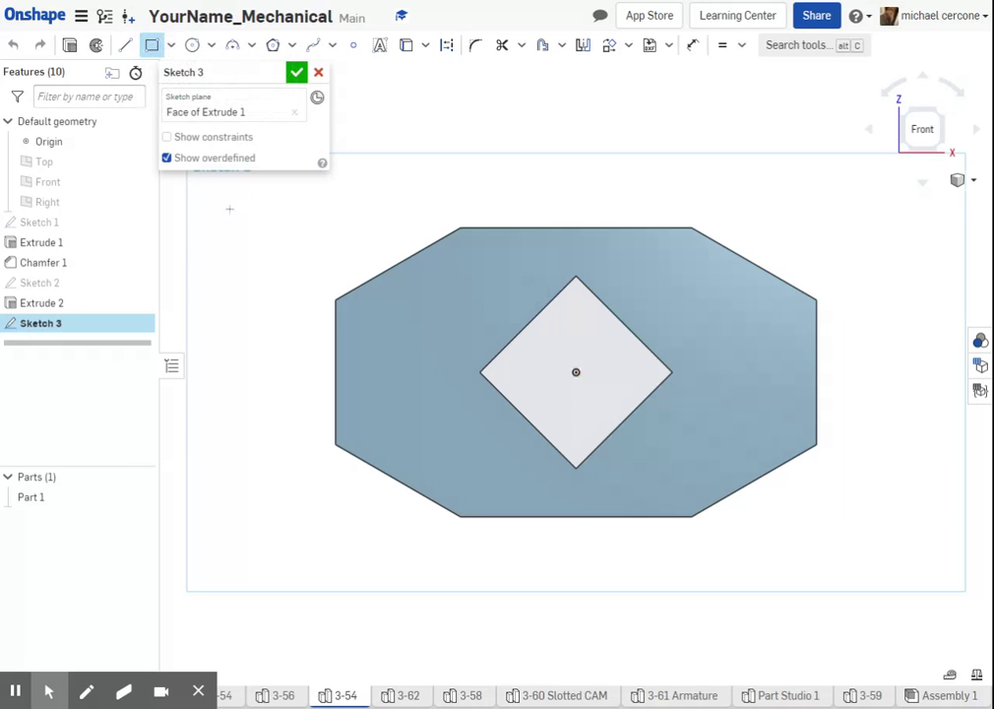
click(335, 341)
click(454, 422)
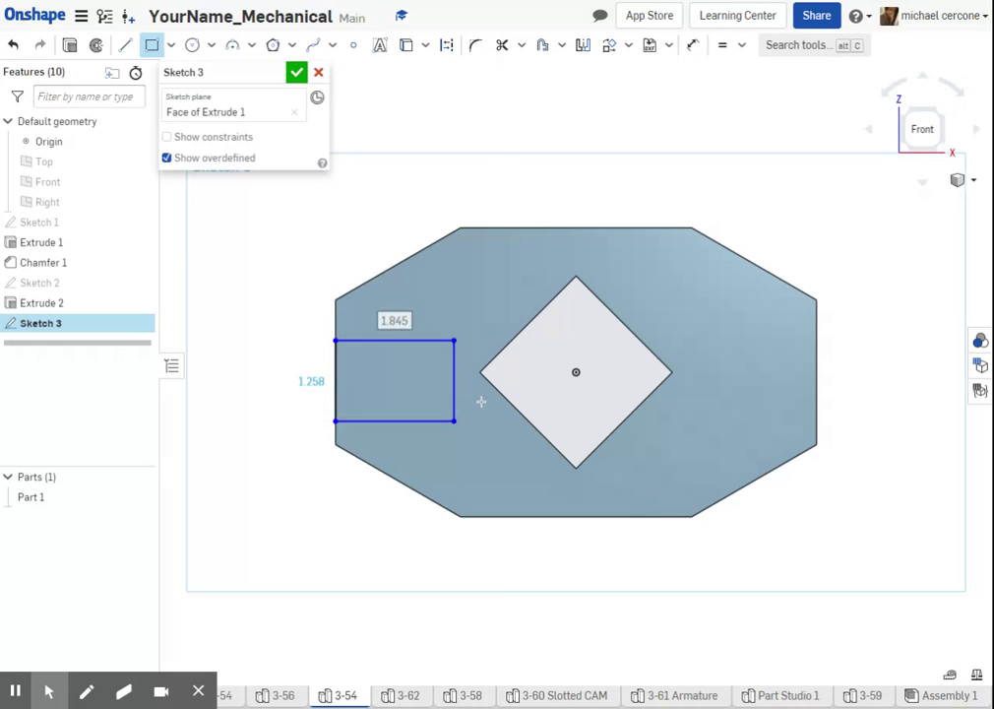
text(1.5)
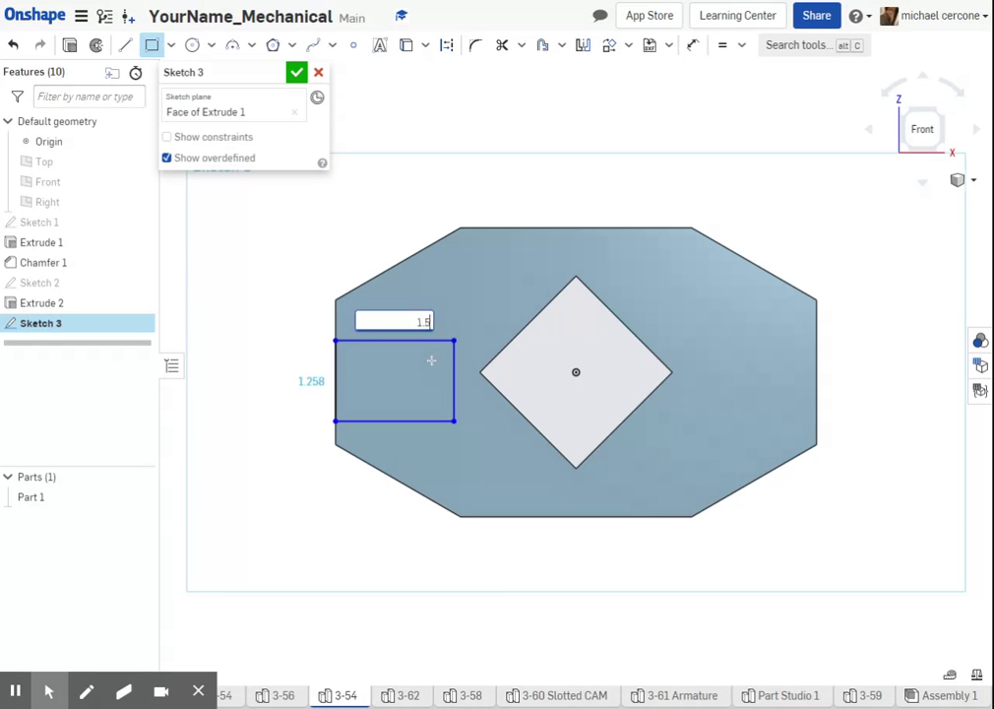
key(Tab)
text(1)
key(Return)
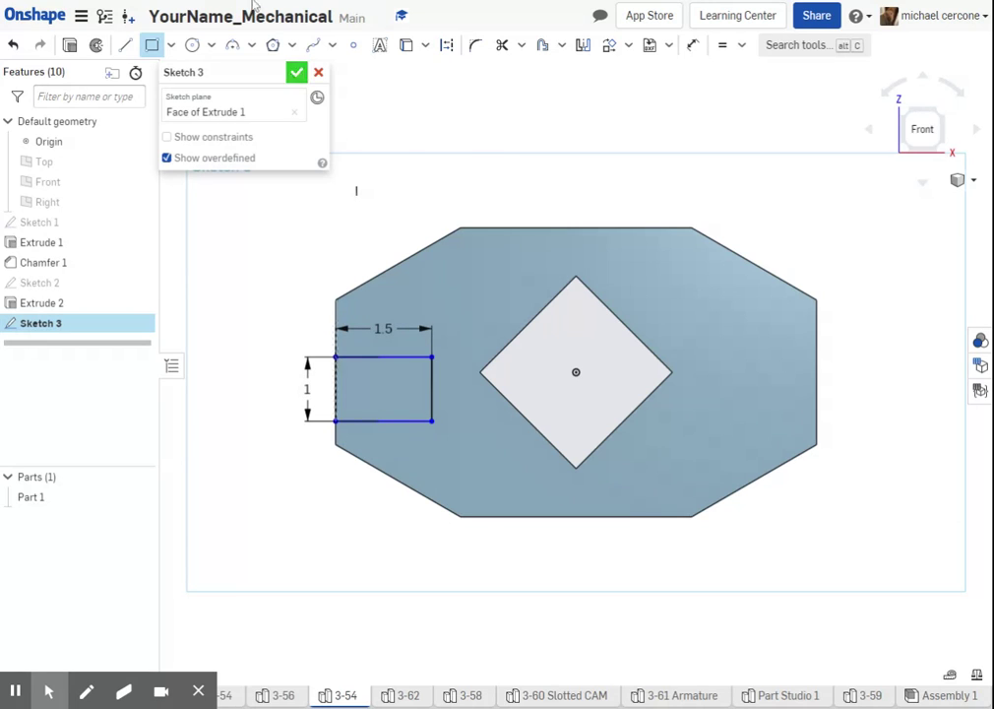
Draw a horizontal construction line from the origin to the plate's left edge.
click(125, 48)
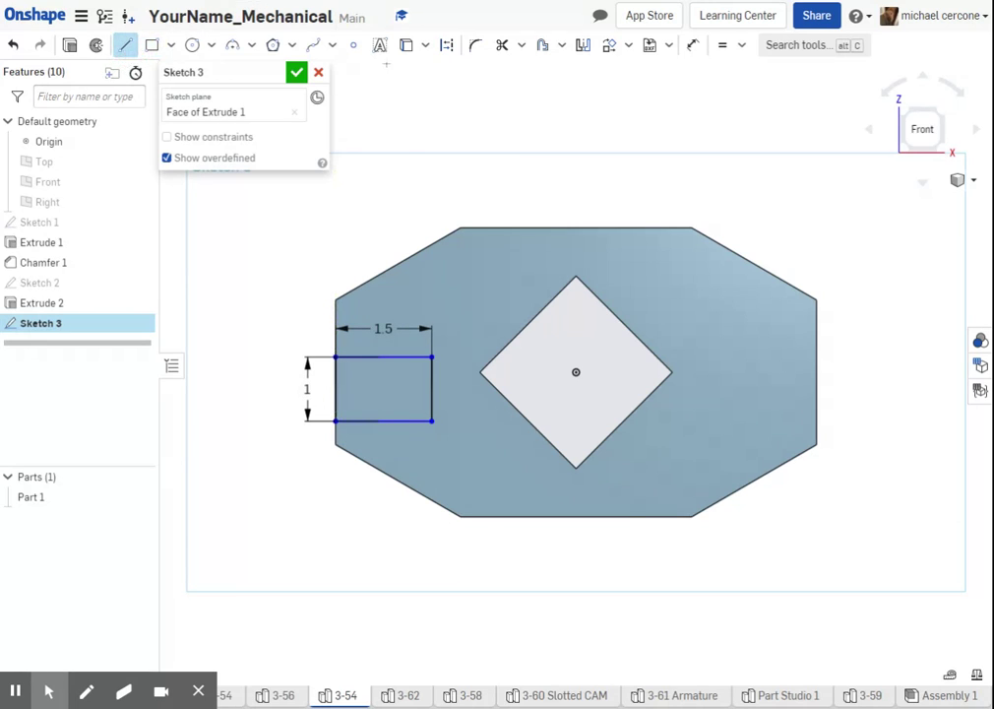
click(446, 46)
click(577, 373)
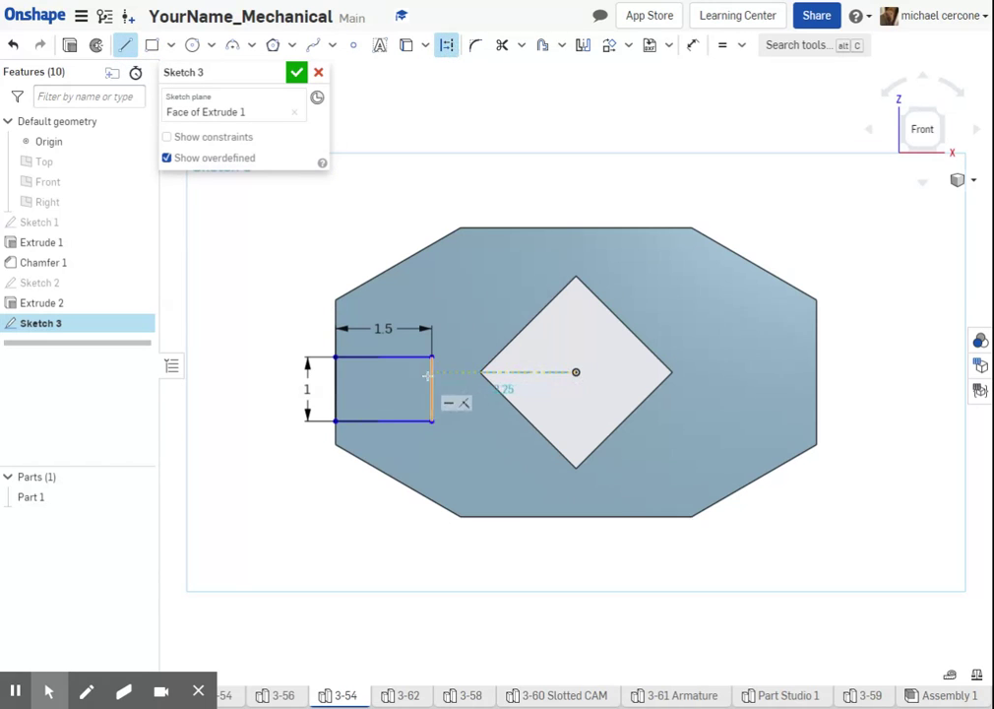
click(336, 372)
key(Escape)
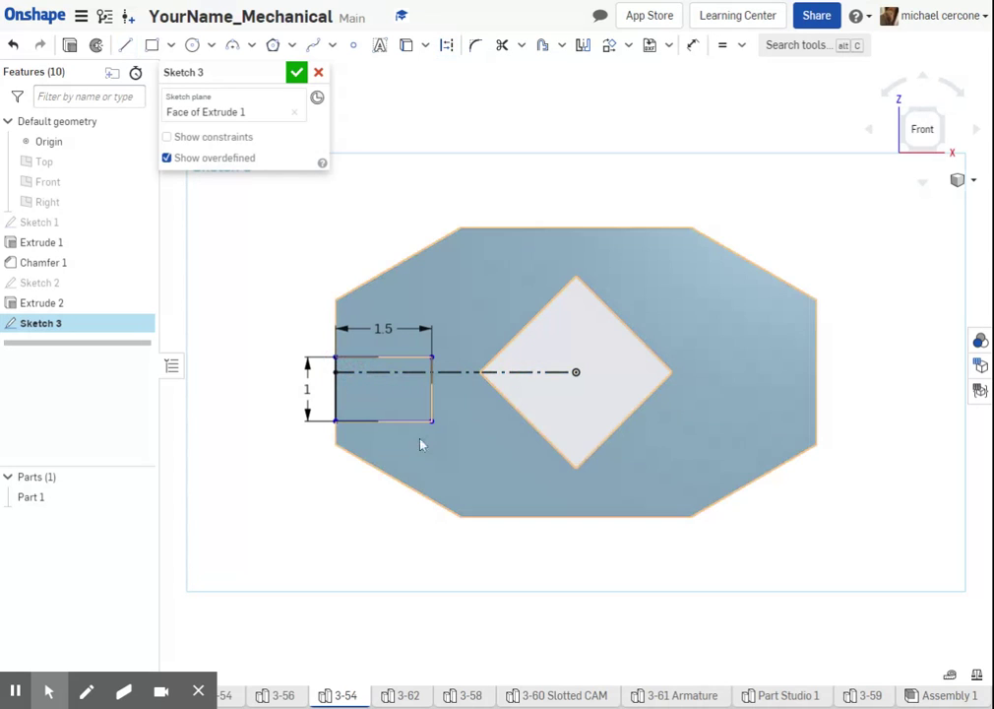
Make the rectangle's upper and lower edges symmetric about the horizontal construction line.
scroll(540, 437, down, 3)
scroll(472, 412, up, 5)
click(458, 388)
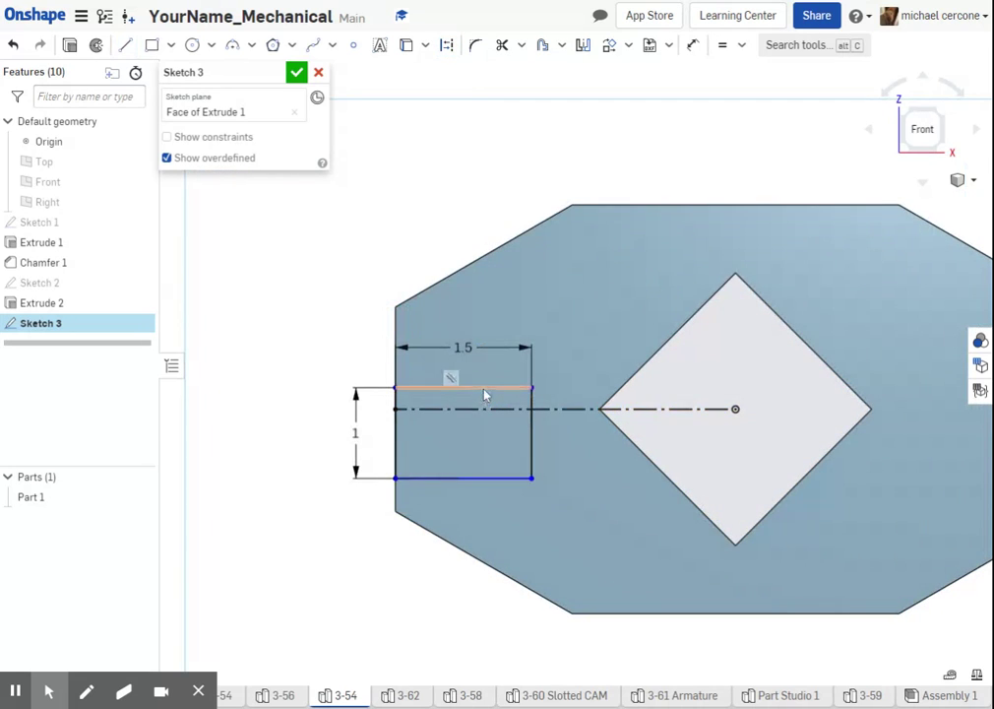
click(490, 409)
click(486, 476)
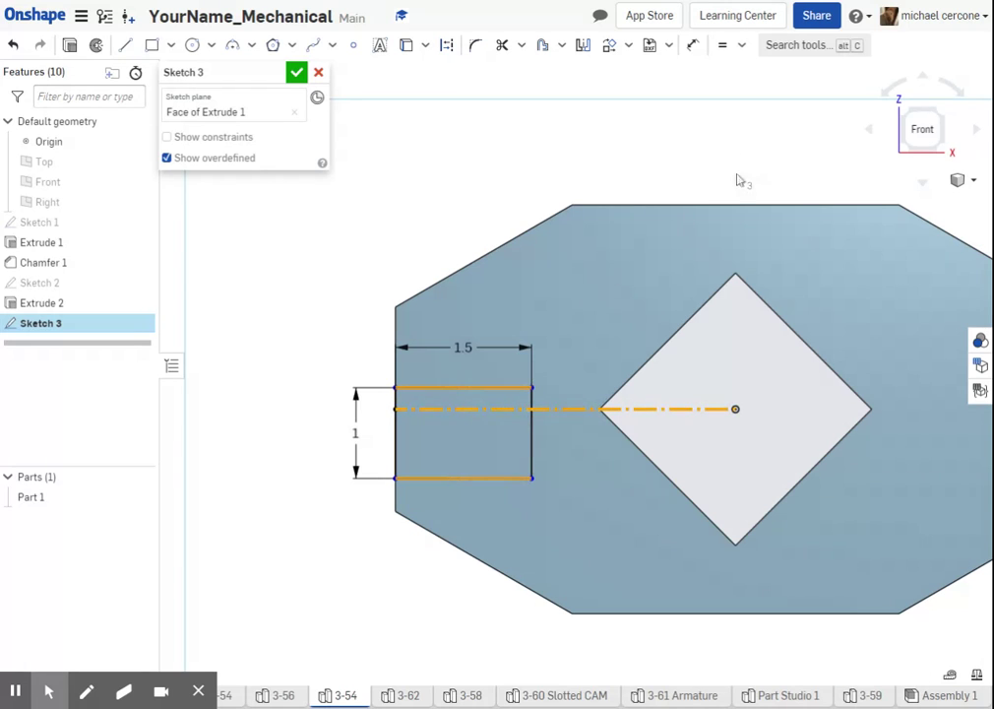
click(744, 48)
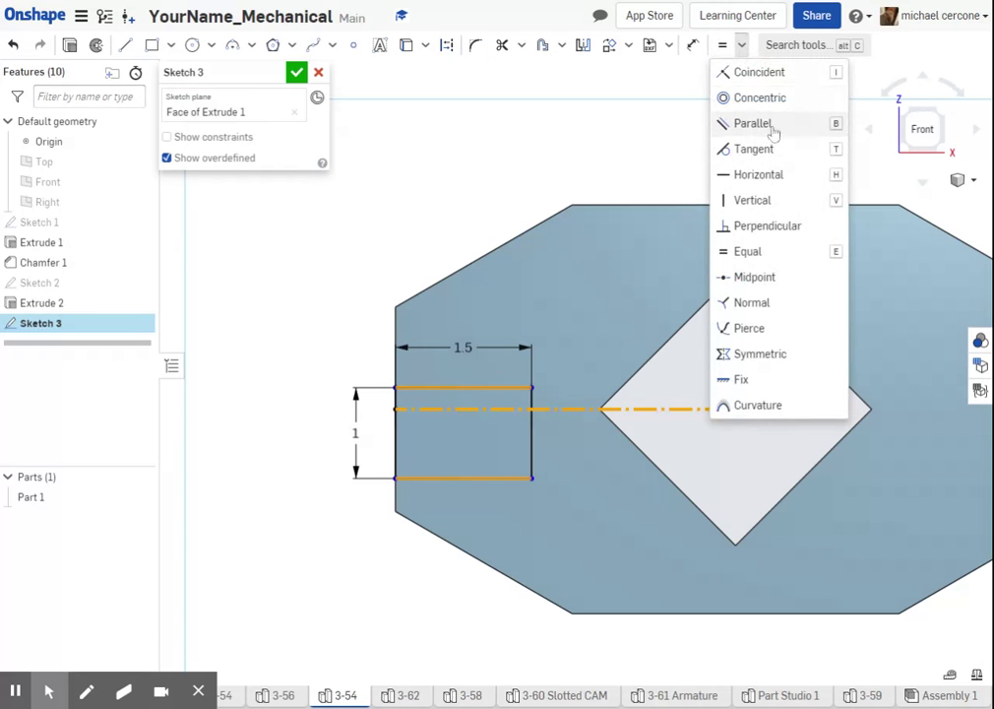
click(778, 355)
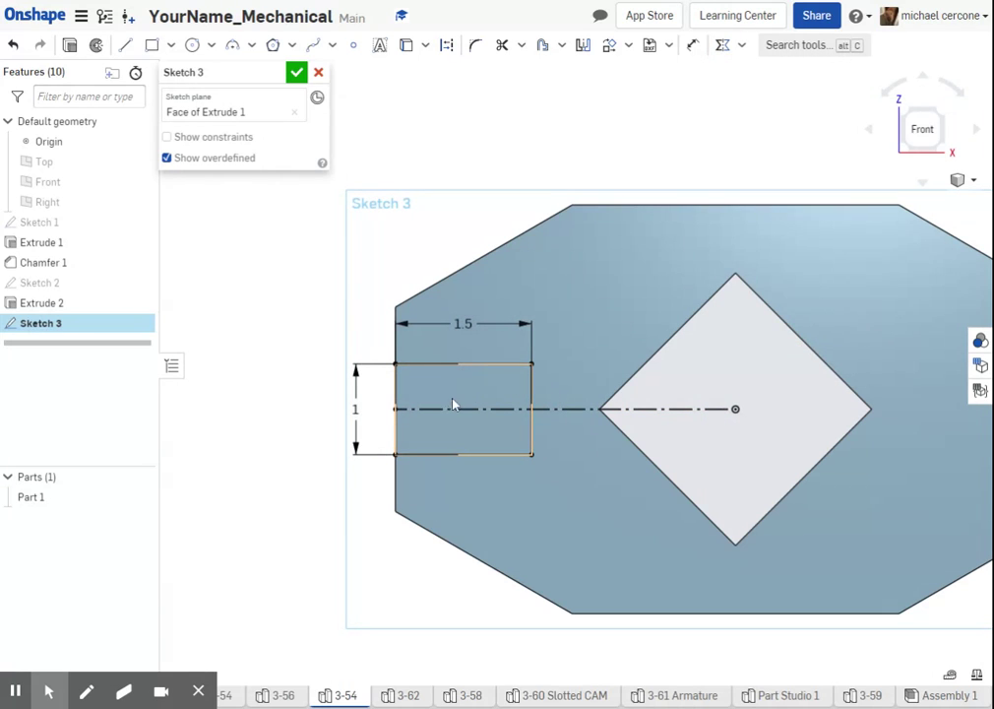
Test the symmetry by setting the rectangle's height to 5 in and restoring it to 1 in.
double_click(352, 408)
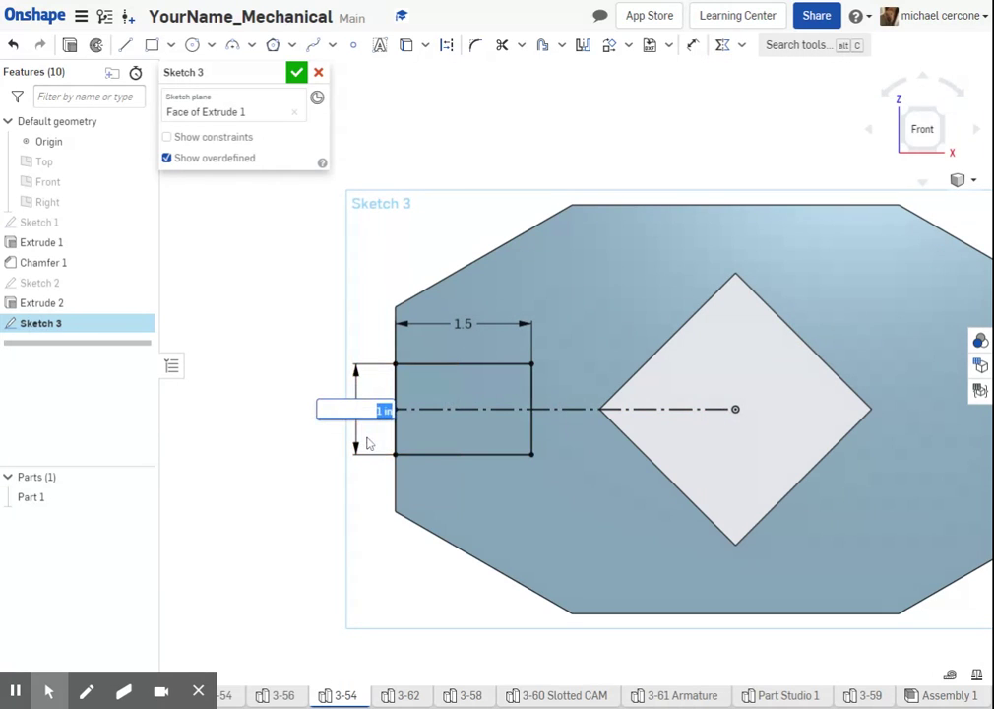
text(5)
key(Return)
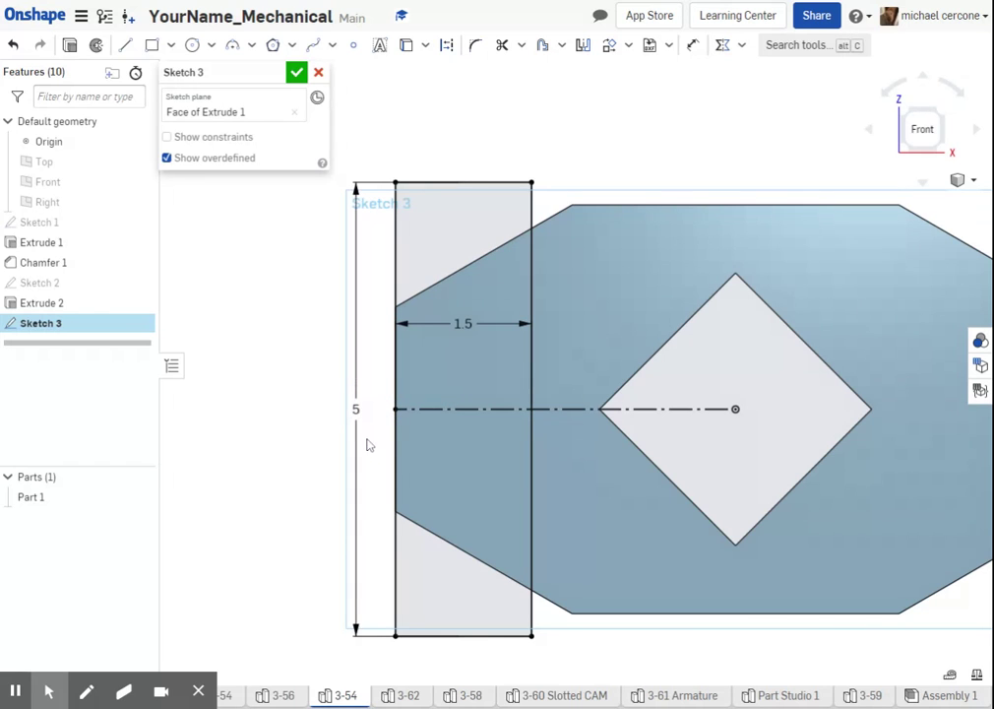
double_click(355, 408)
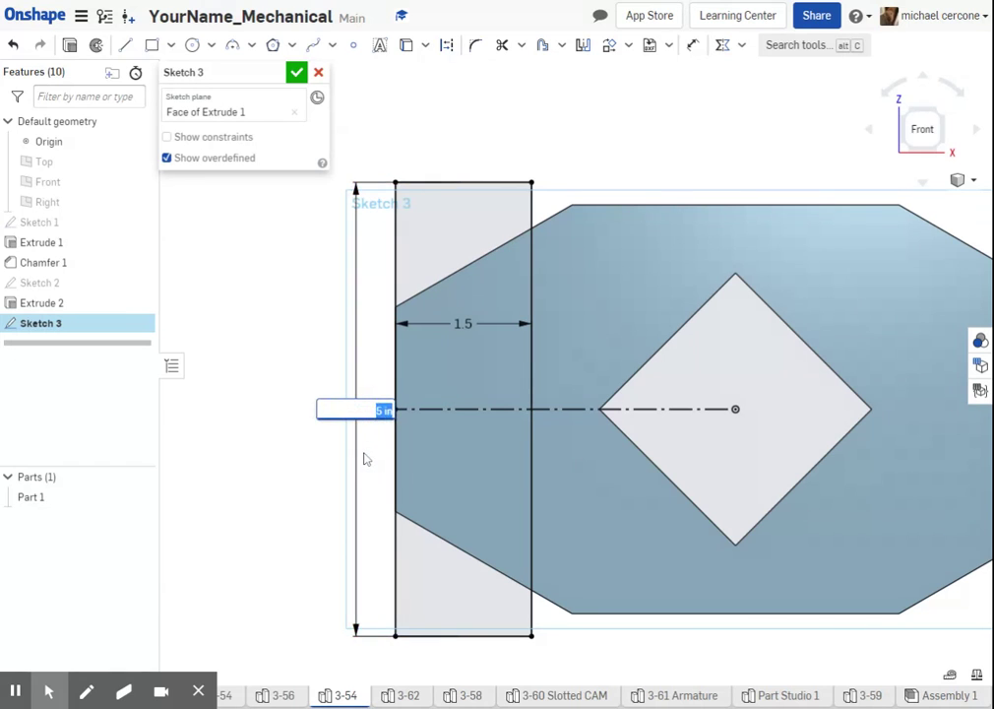
text(1)
key(Return)
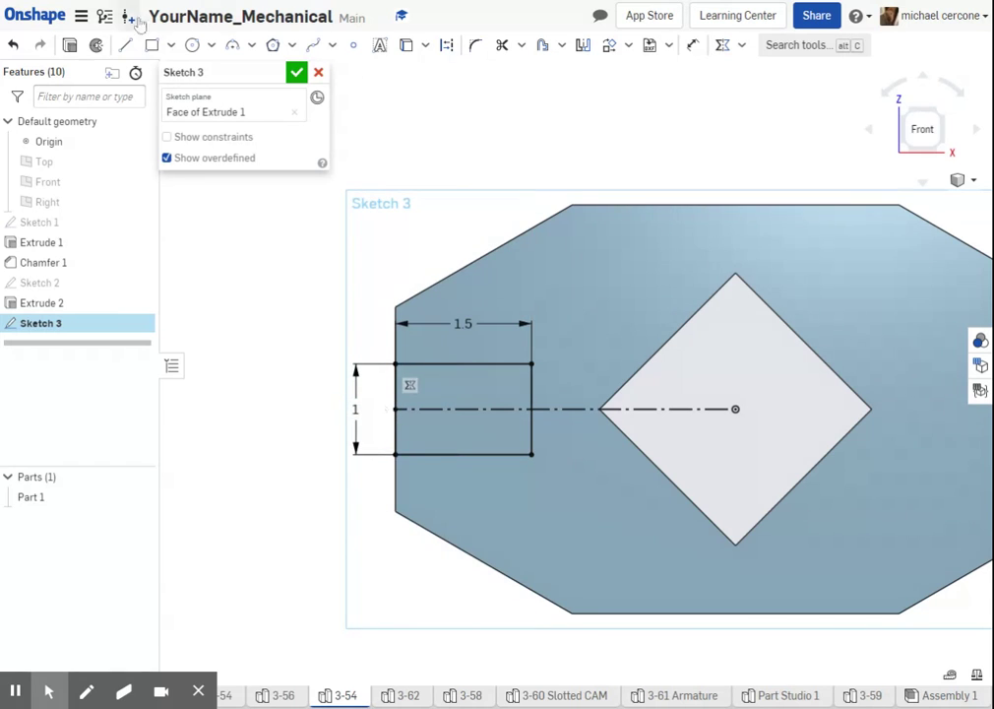
Draw a vertical construction line about 2.25 in long from right beside the origin up to the plate's upper edge.
click(125, 45)
click(446, 45)
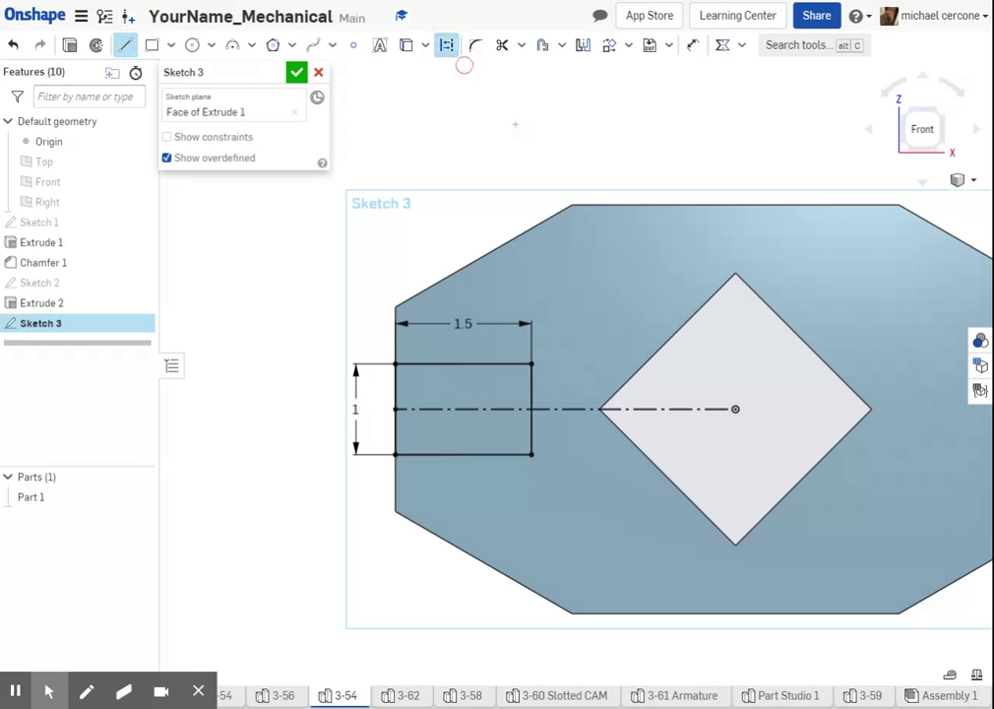
click(736, 408)
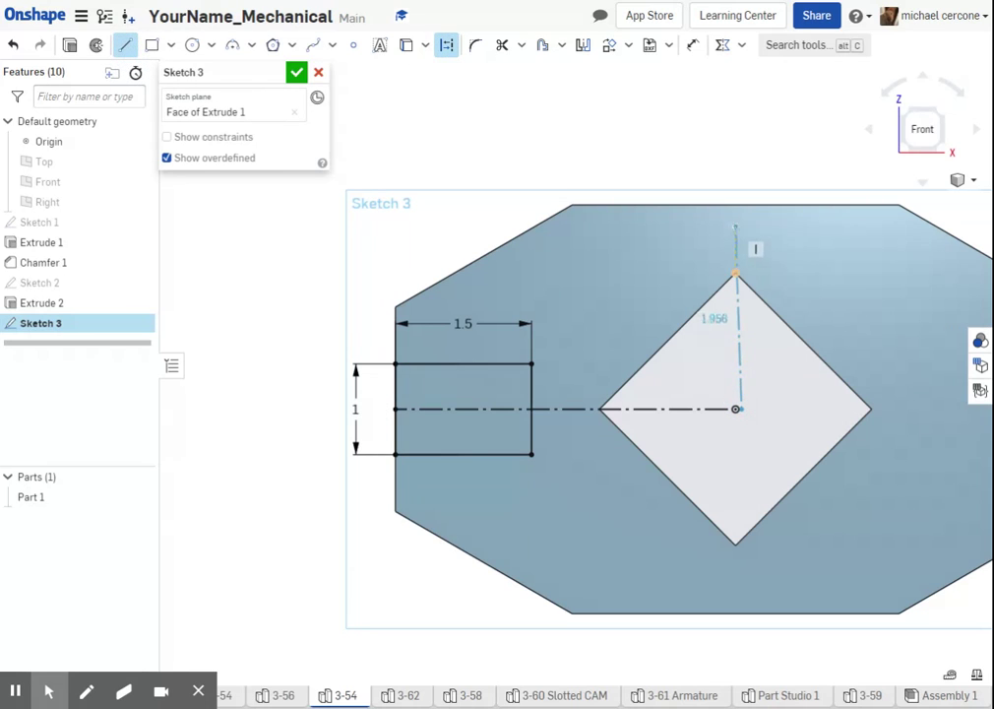
click(736, 208)
key(Escape)
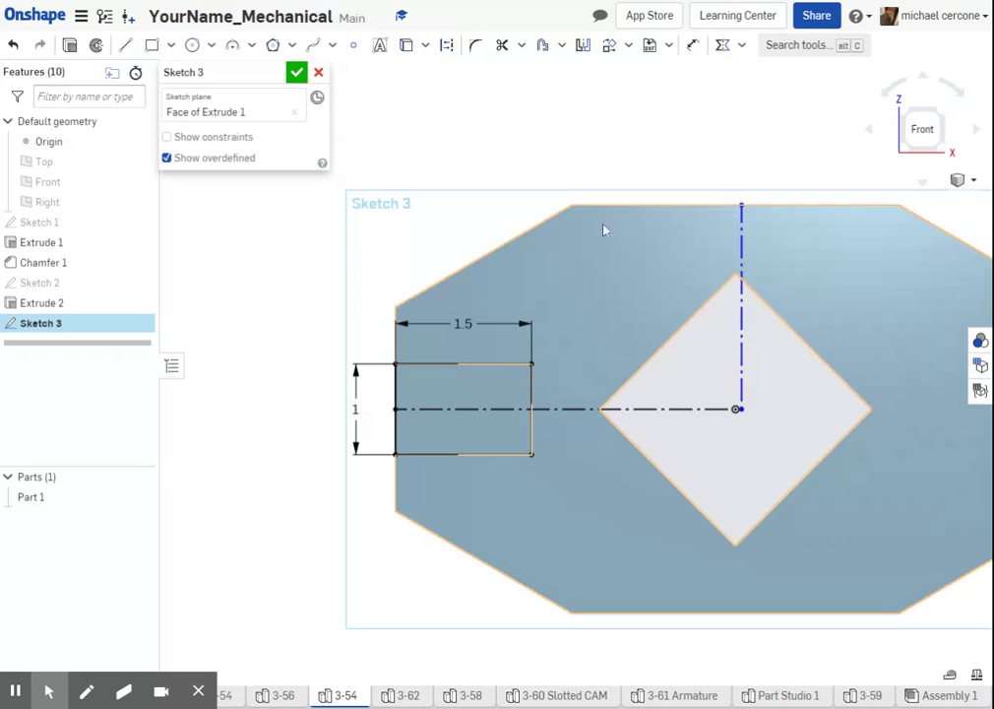
Mirror the 1.5 by 1 in rectangle across the vertical construction line.
click(583, 46)
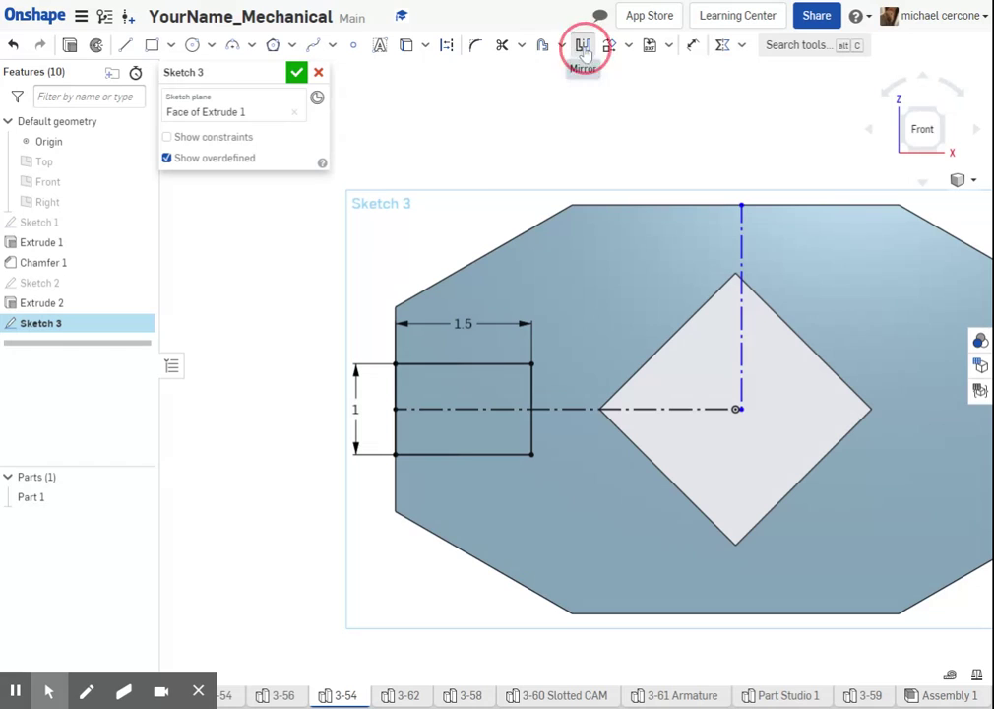
click(739, 244)
scroll(685, 423, down, 1)
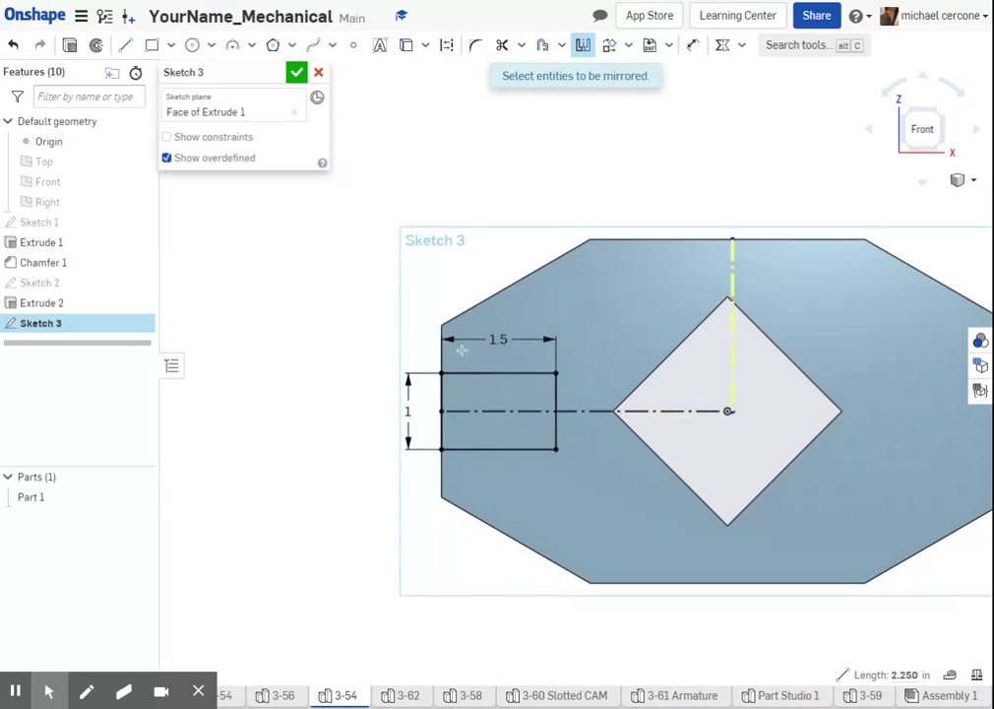
drag(368, 317, 566, 489)
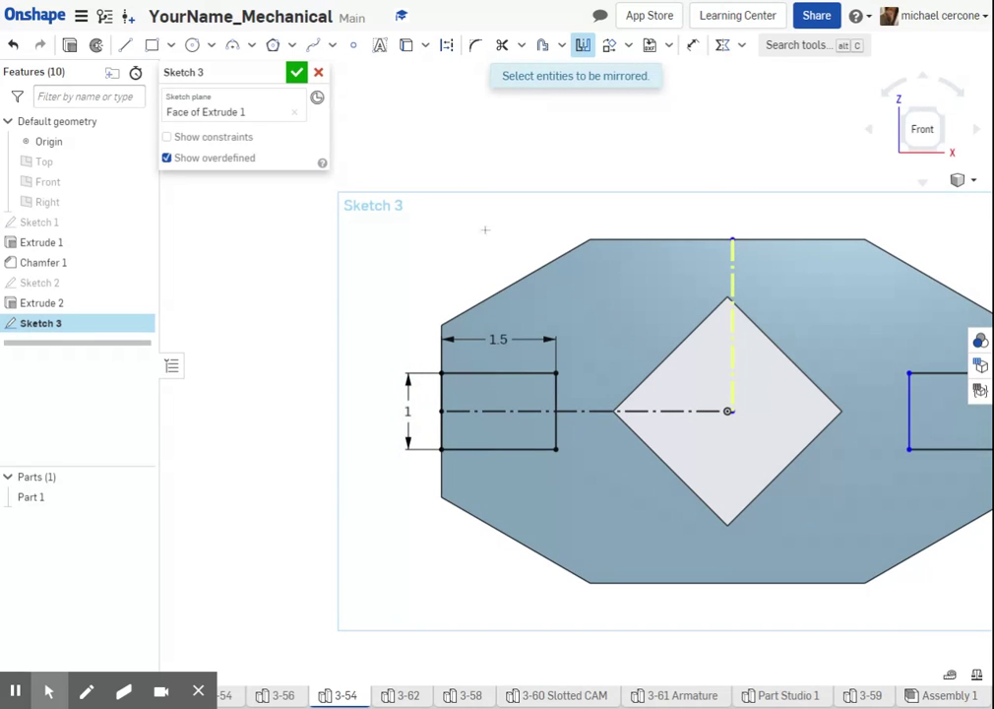
Extrude both side rectangles as a Remove cut with the Through all end condition.
click(70, 46)
click(251, 114)
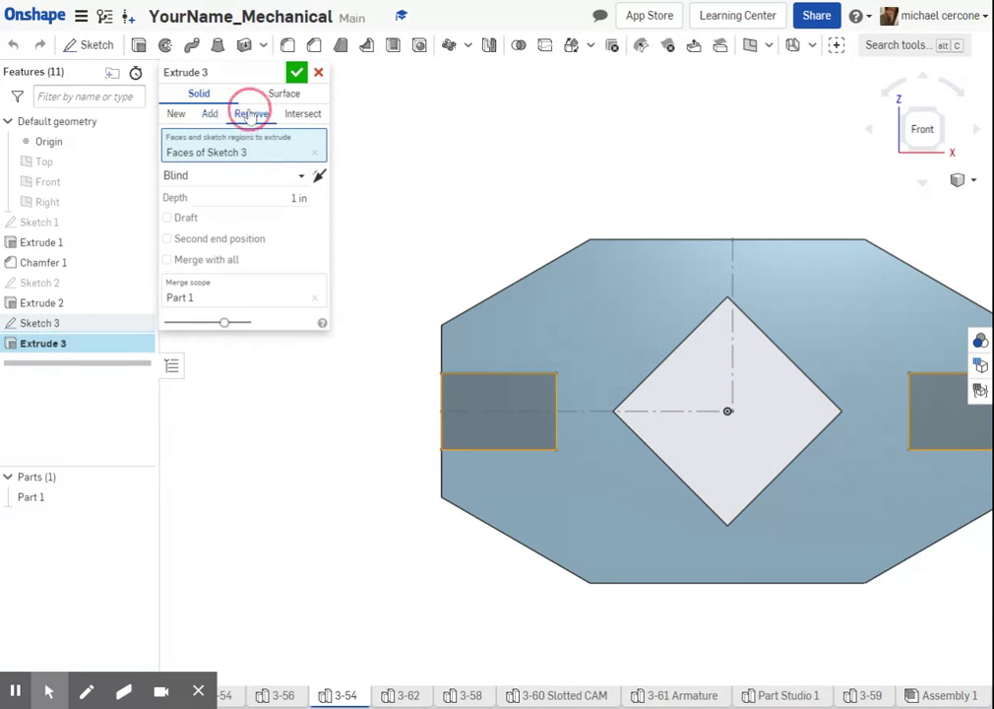
click(283, 186)
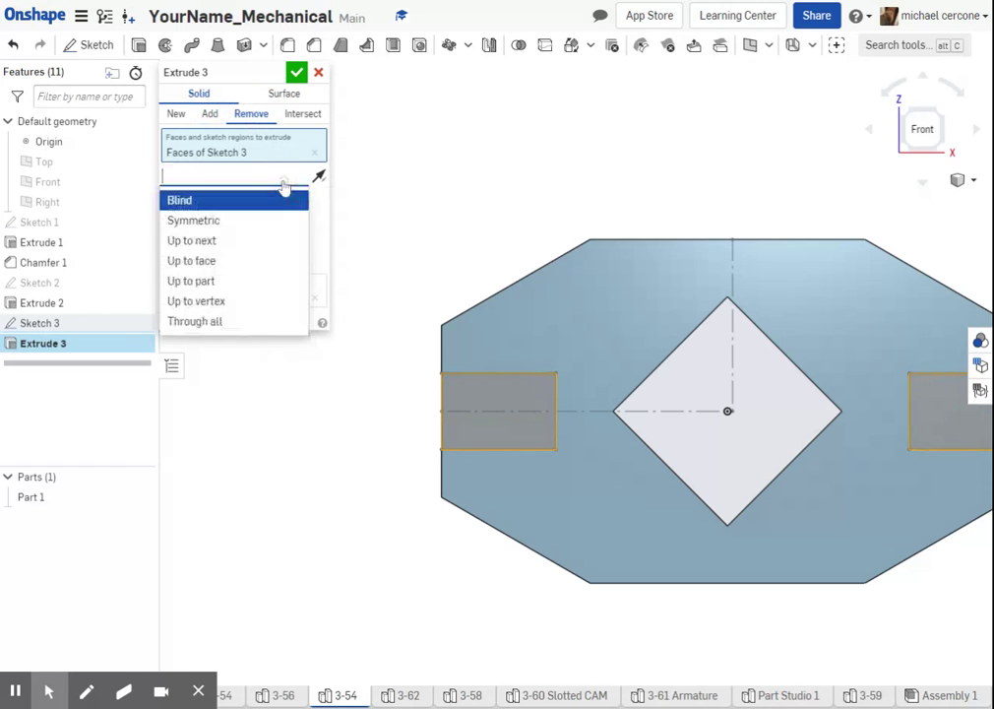
click(262, 322)
click(296, 74)
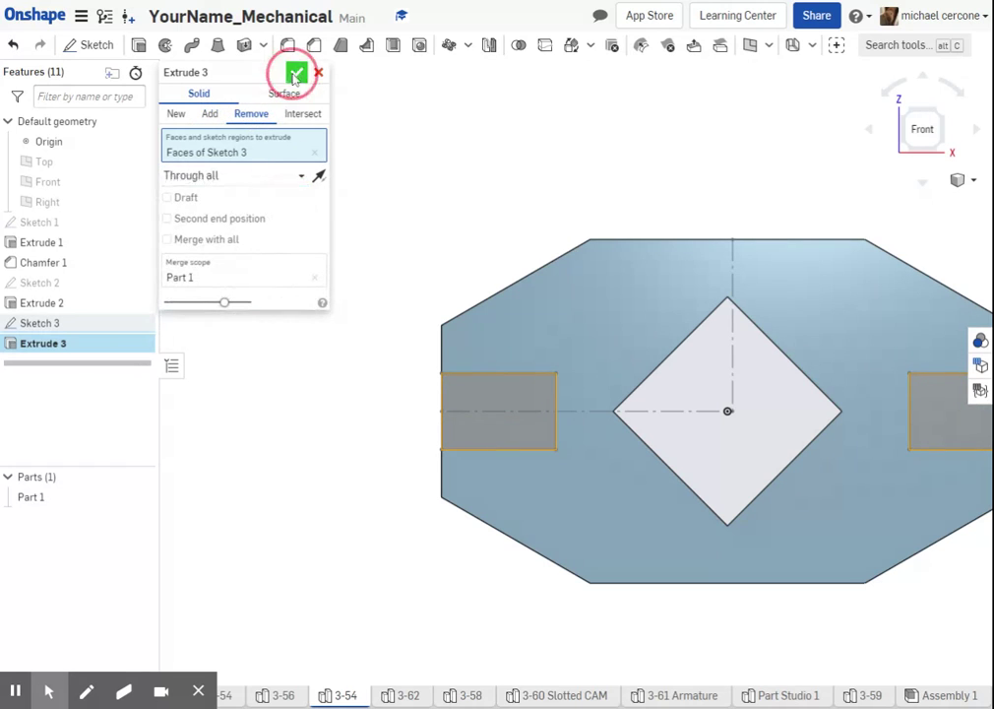